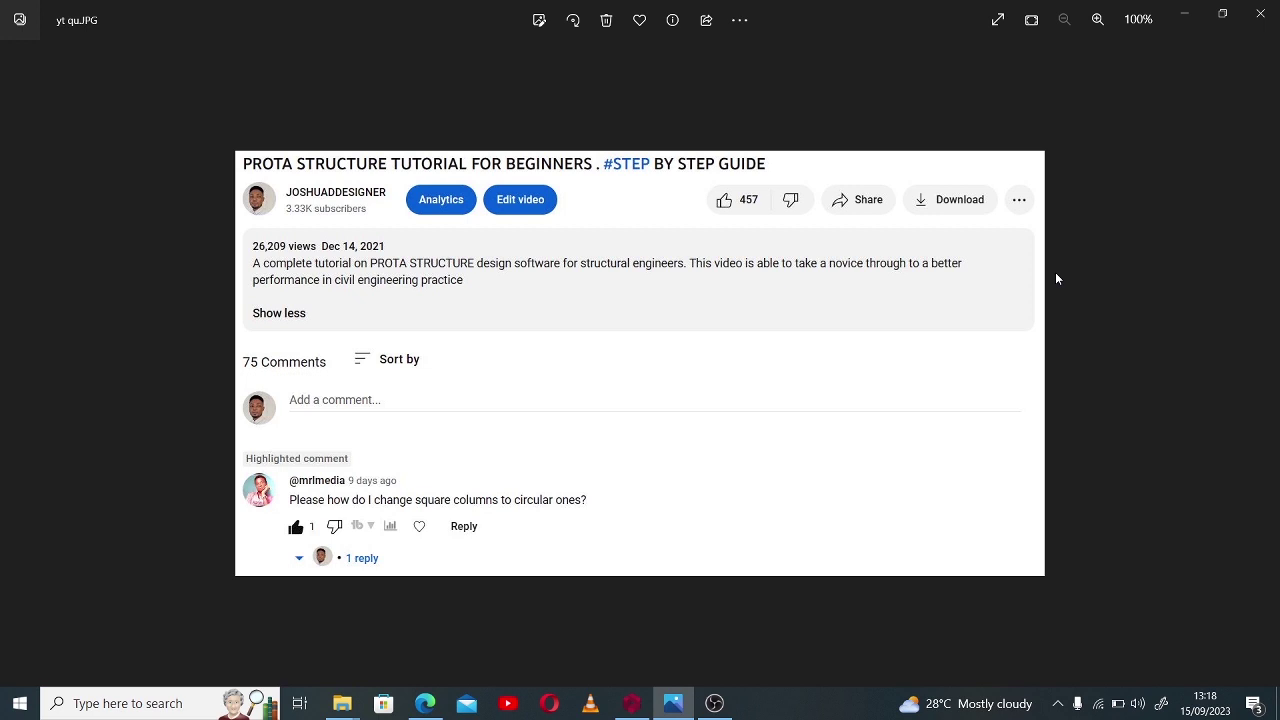
Bring the ProtaStructure 3D building model forward, then orbit and zoom to survey the whole frame.
mouse_move(634, 716)
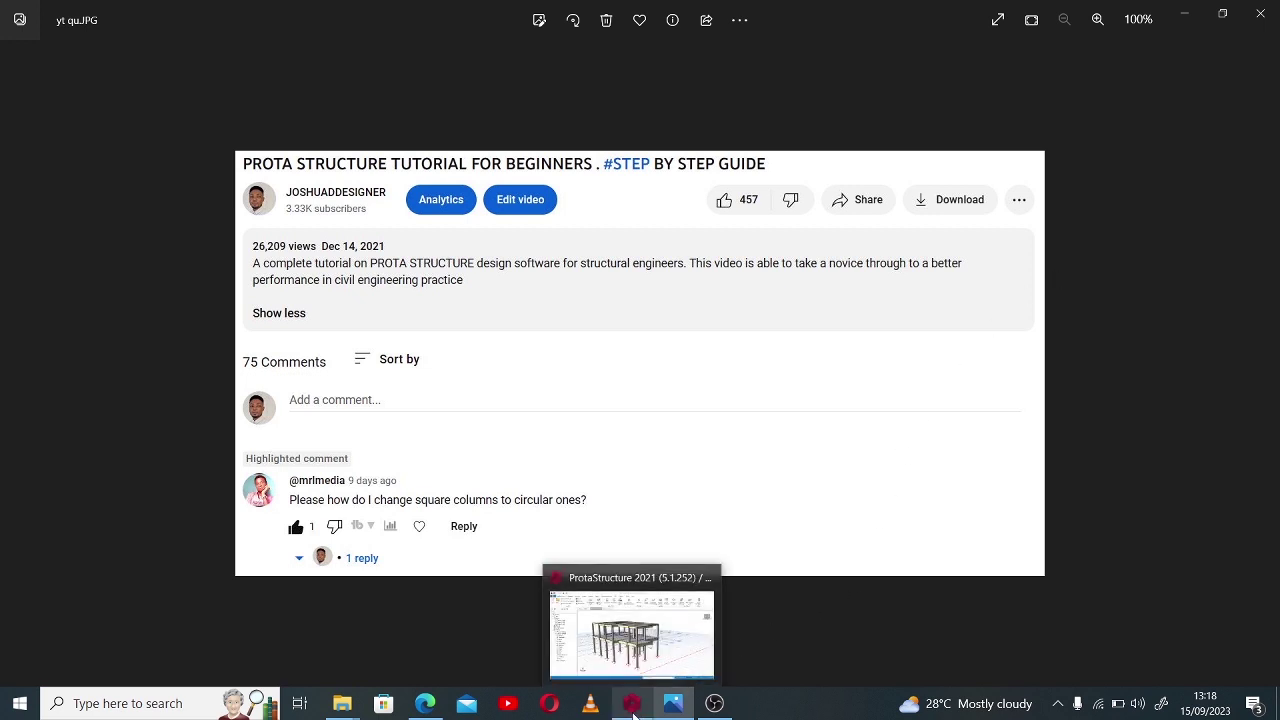
left_click(620, 642)
scroll(650, 531, "up", 5)
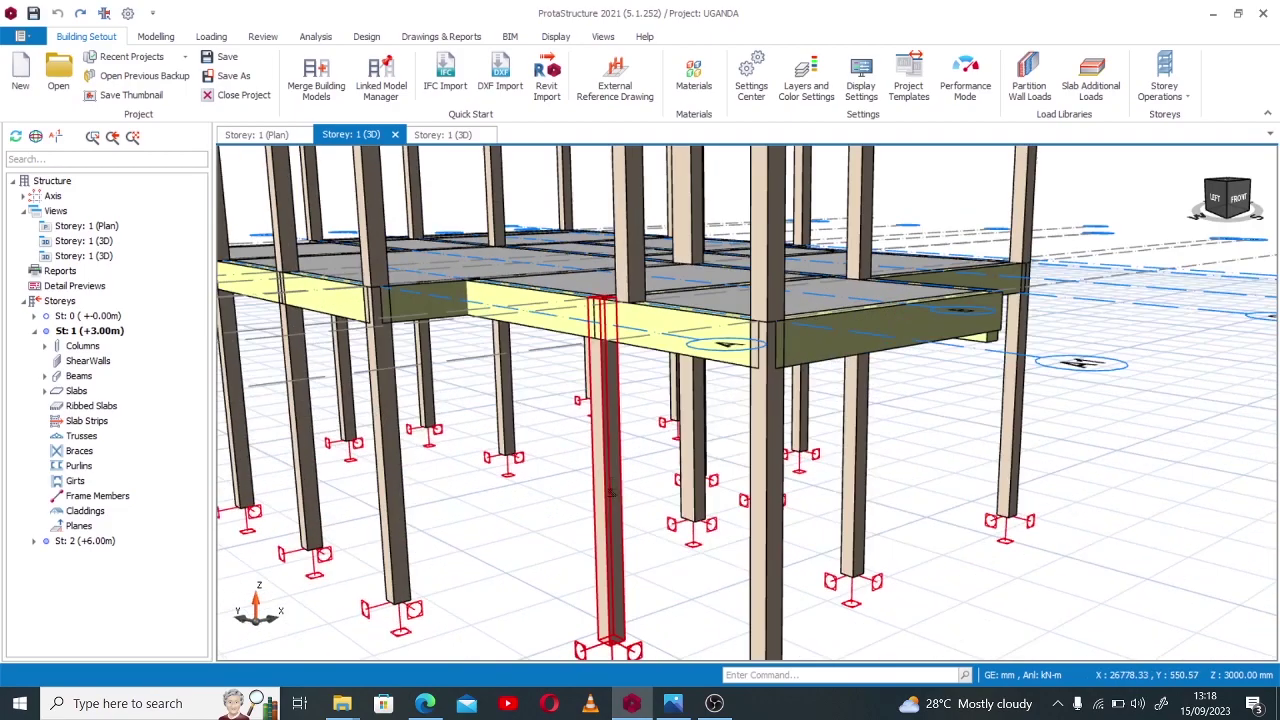
mouse_move(562, 492)
middle_mouse_down()
mouse_move(578, 508)
mouse_move(623, 509)
mouse_move(543, 520)
mouse_move(506, 506)
mouse_move(566, 503)
mouse_move(648, 559)
middle_mouse_up()
scroll(648, 559, "down", 5)
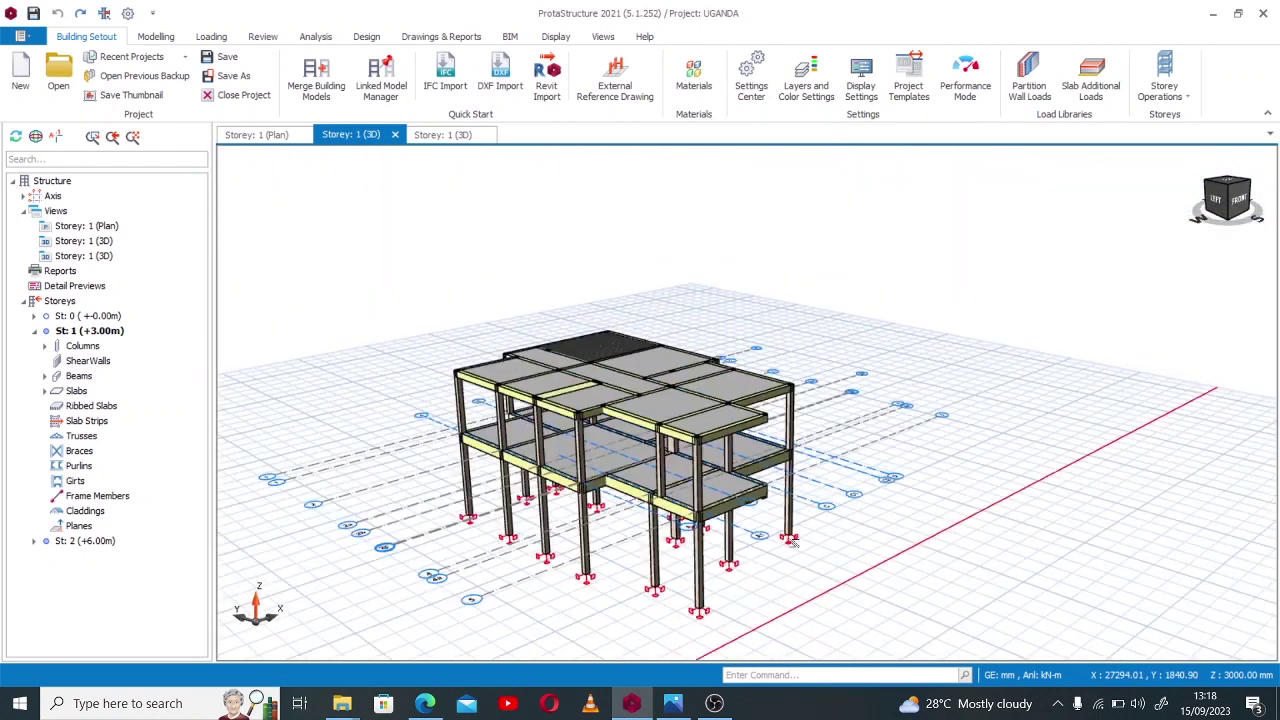
scroll(803, 497, "up", 1)
scroll(803, 497, "up", 2)
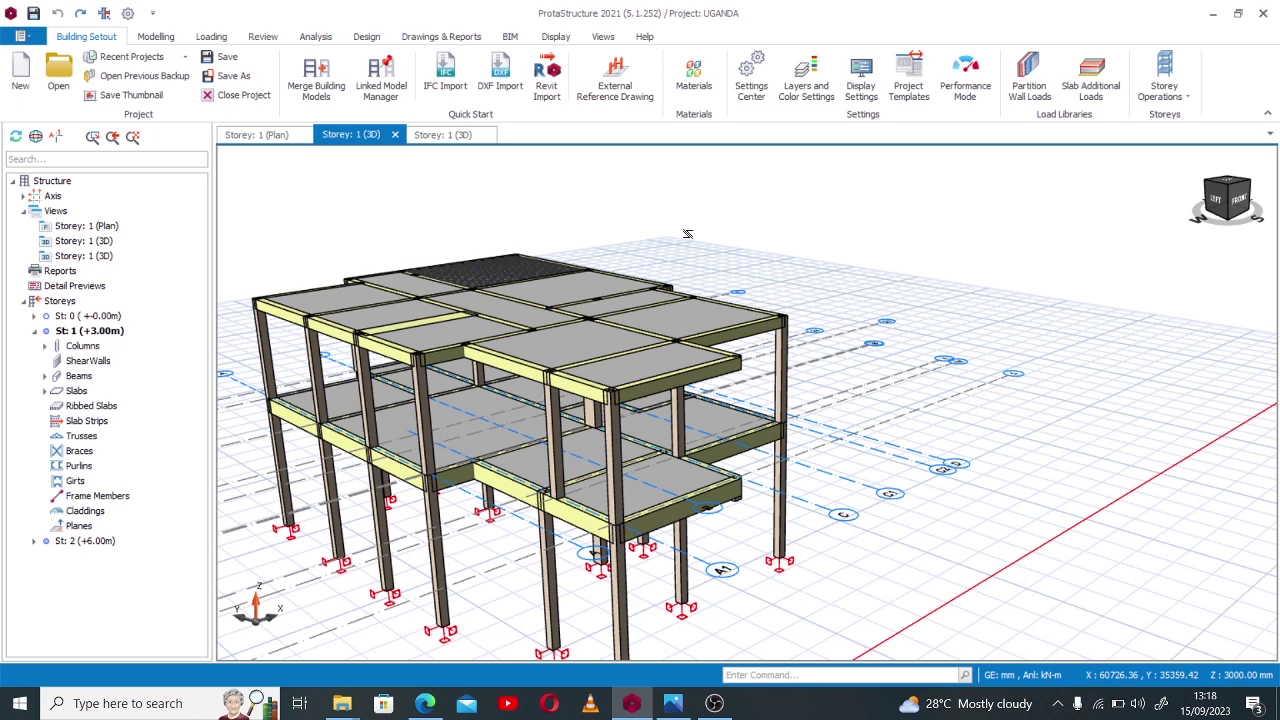
scroll(786, 226, "down", 1)
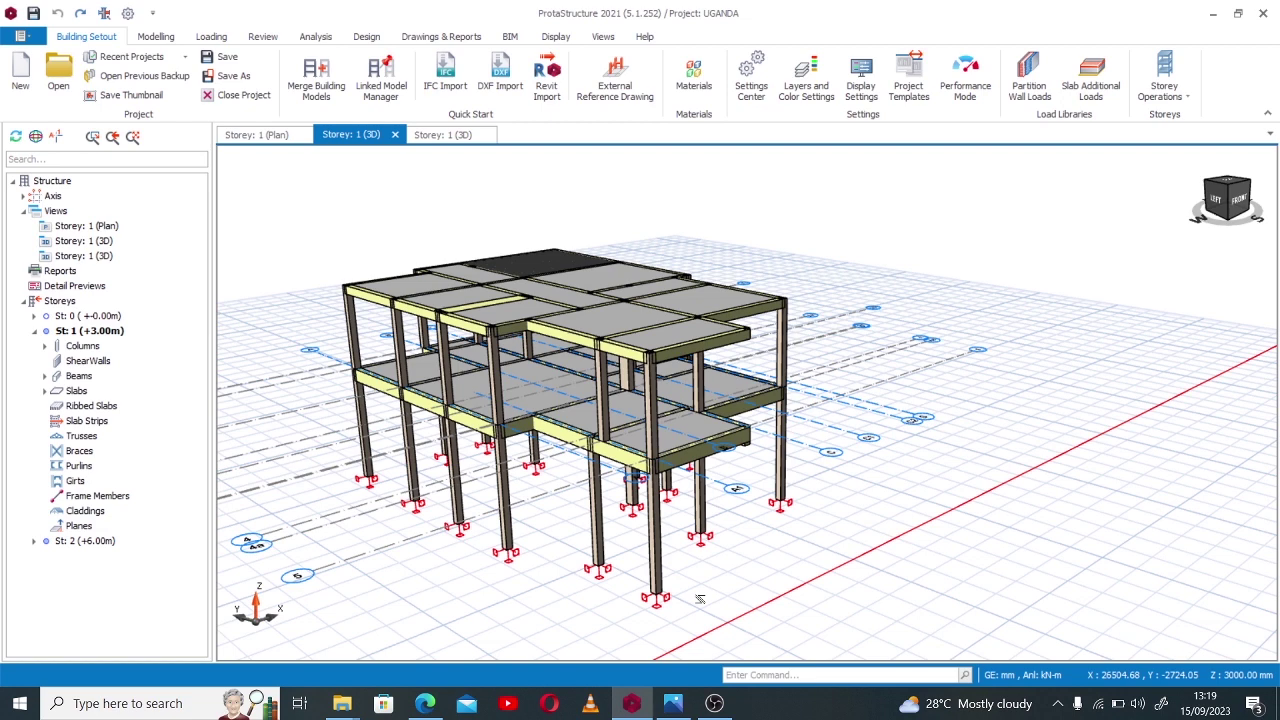
Read the YouTube comment on converting square columns to circular, then view its screenshot yt qu.JPG.
mouse_move(420, 708)
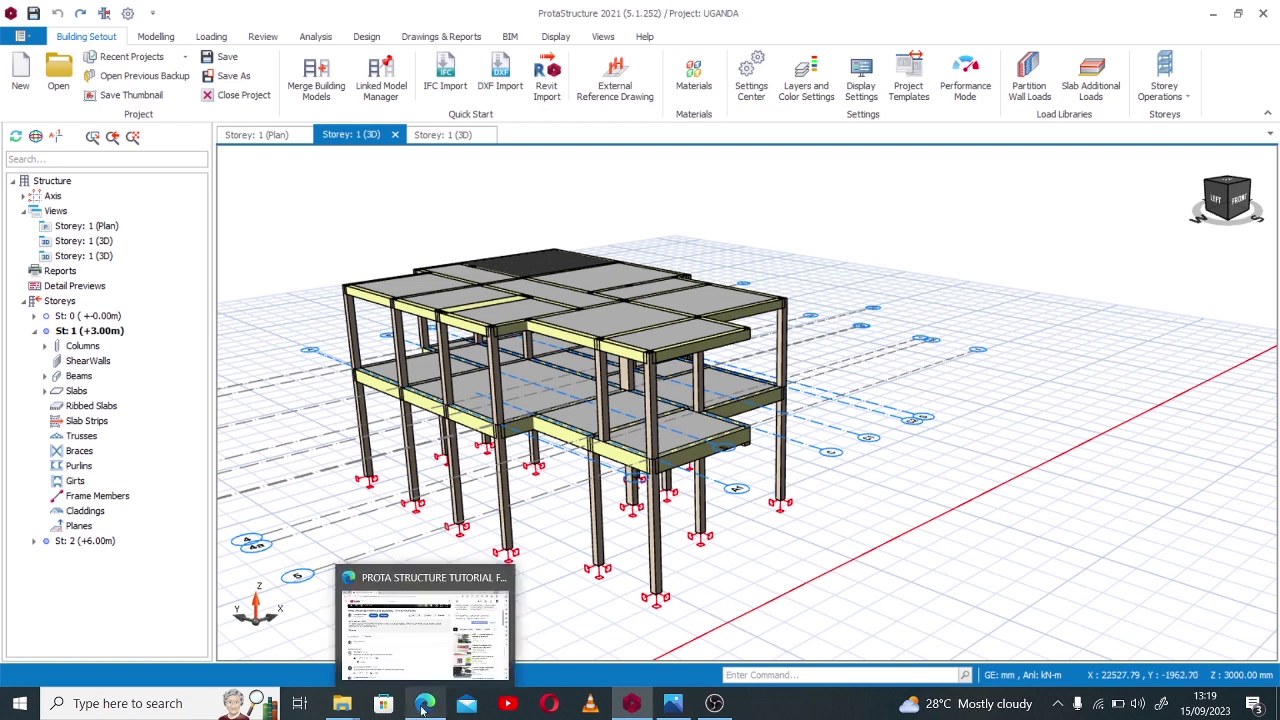
left_click(427, 627)
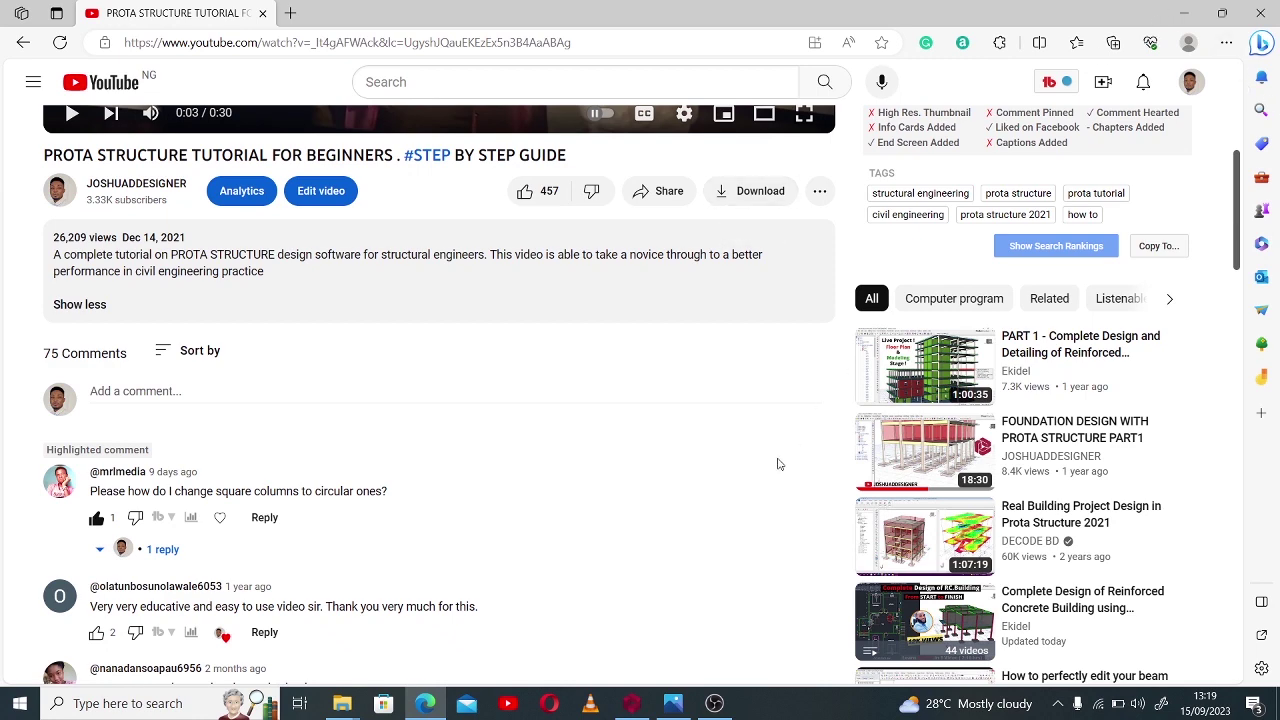
left_click(686, 707)
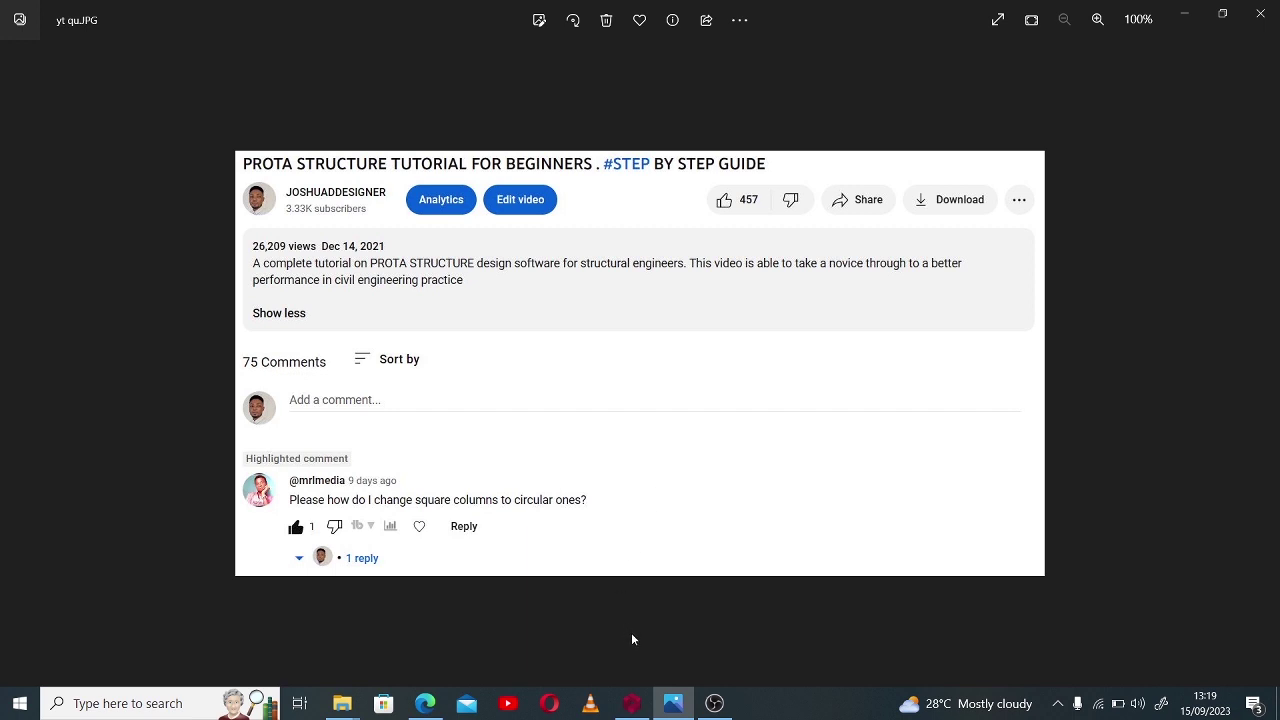
Show the Storey 1 plan in ProtaStructure, panned to reveal grid lines 1', C1 and C2.
mouse_move(631, 703)
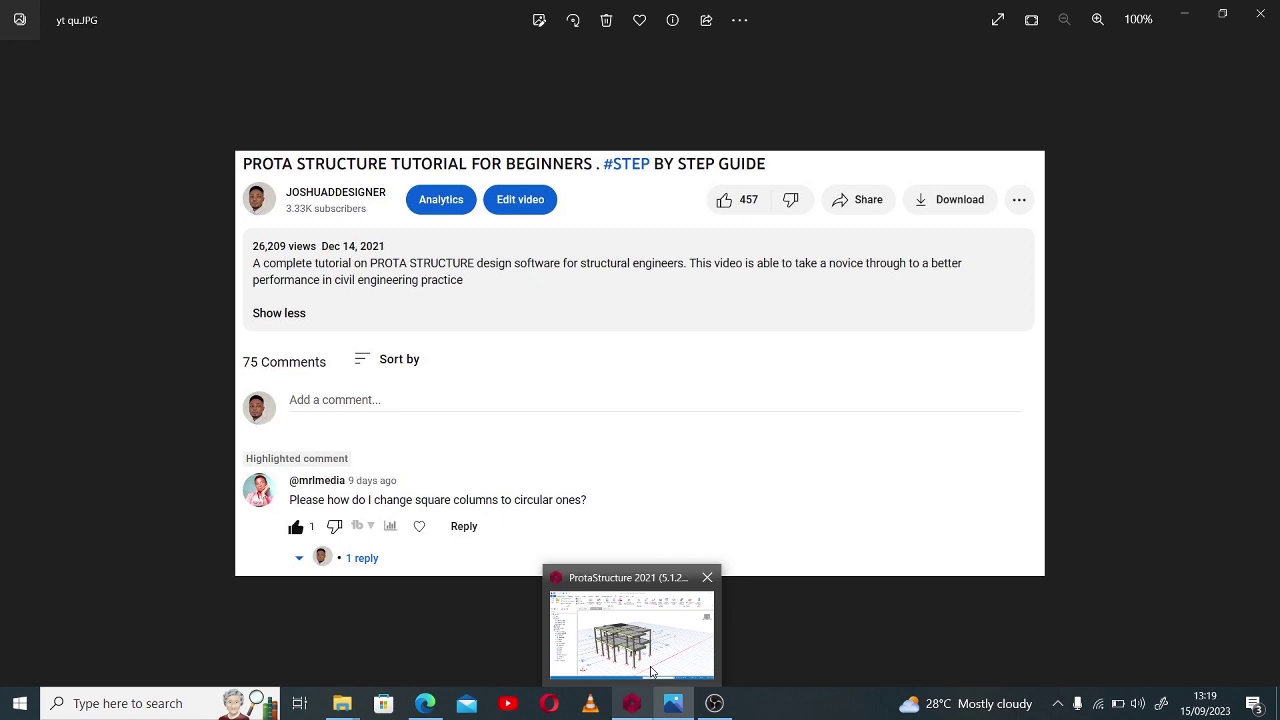
left_click(654, 649)
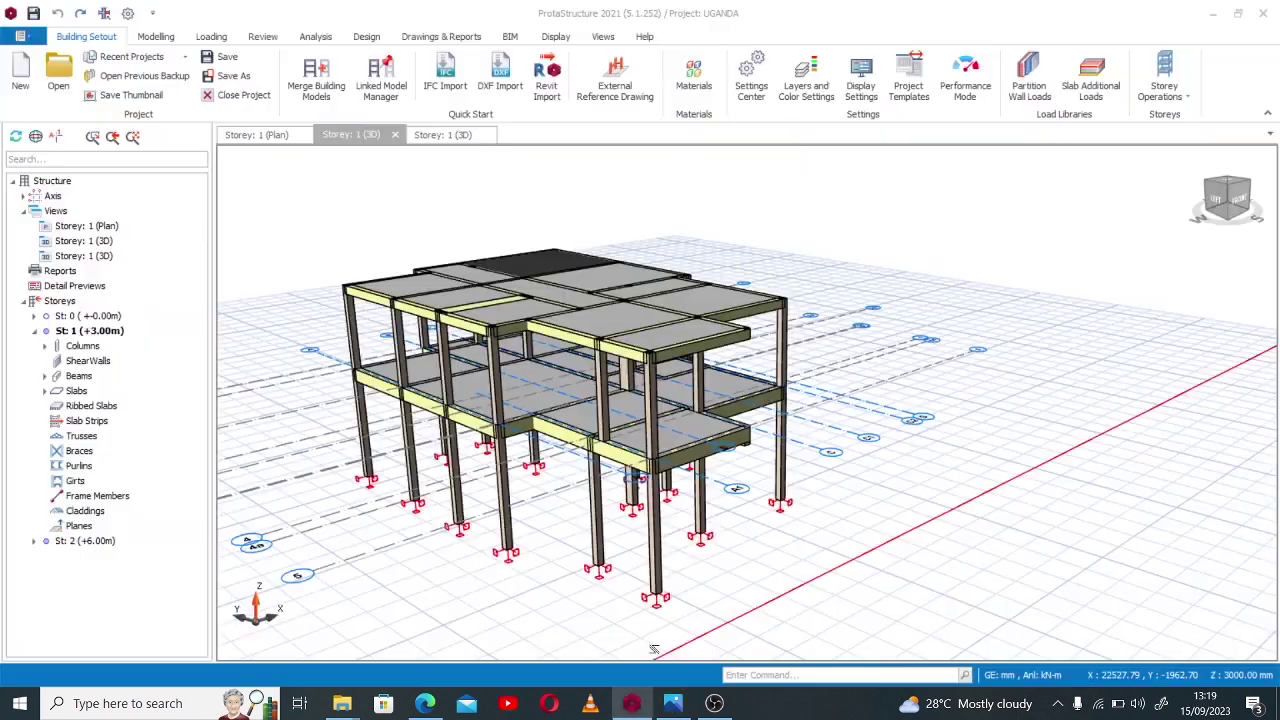
left_click(262, 135)
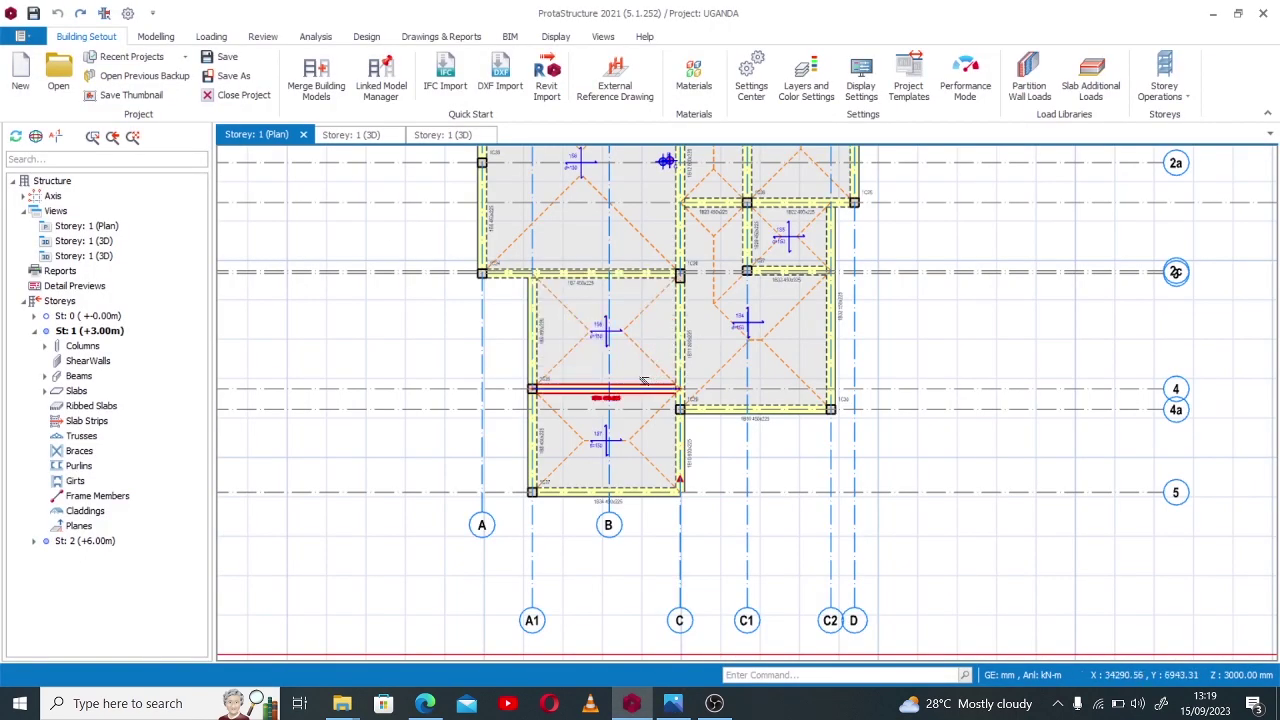
scroll(834, 309, "down", 3)
scroll(840, 296, "up", 3)
scroll(830, 291, "down", 3)
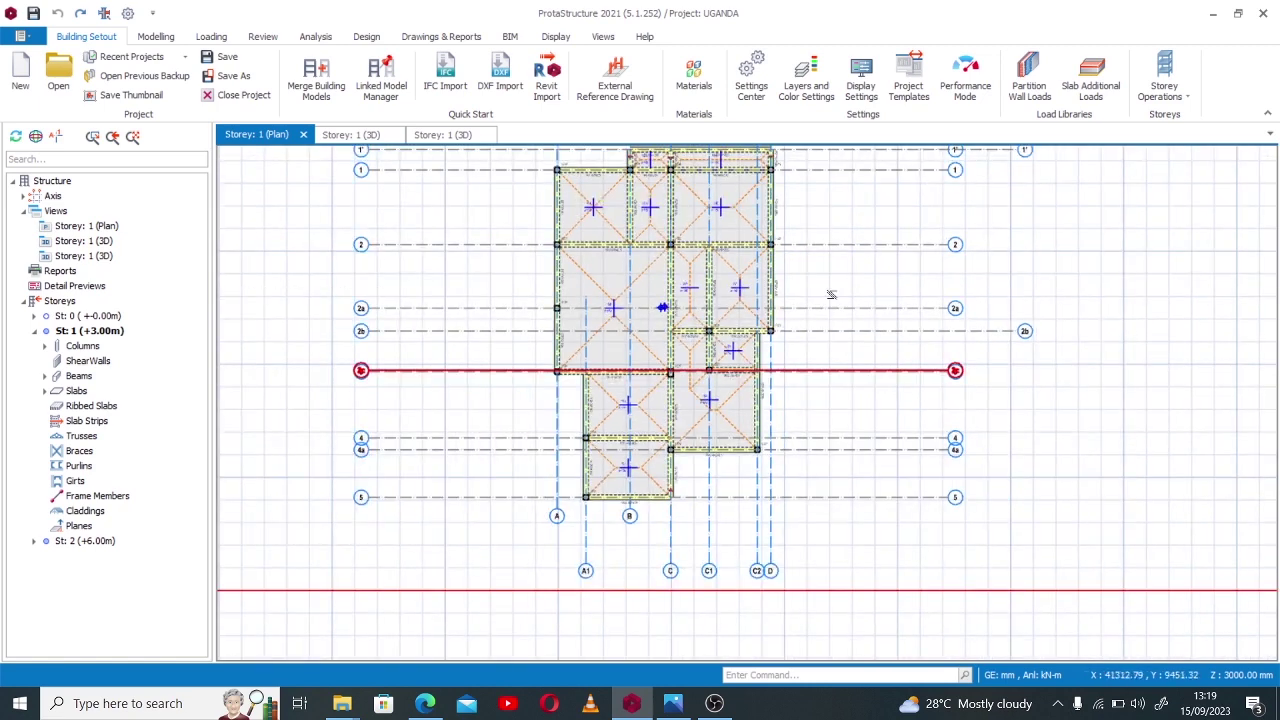
scroll(835, 215, "up", 2)
middle_click_drag(837, 289, 809, 343)
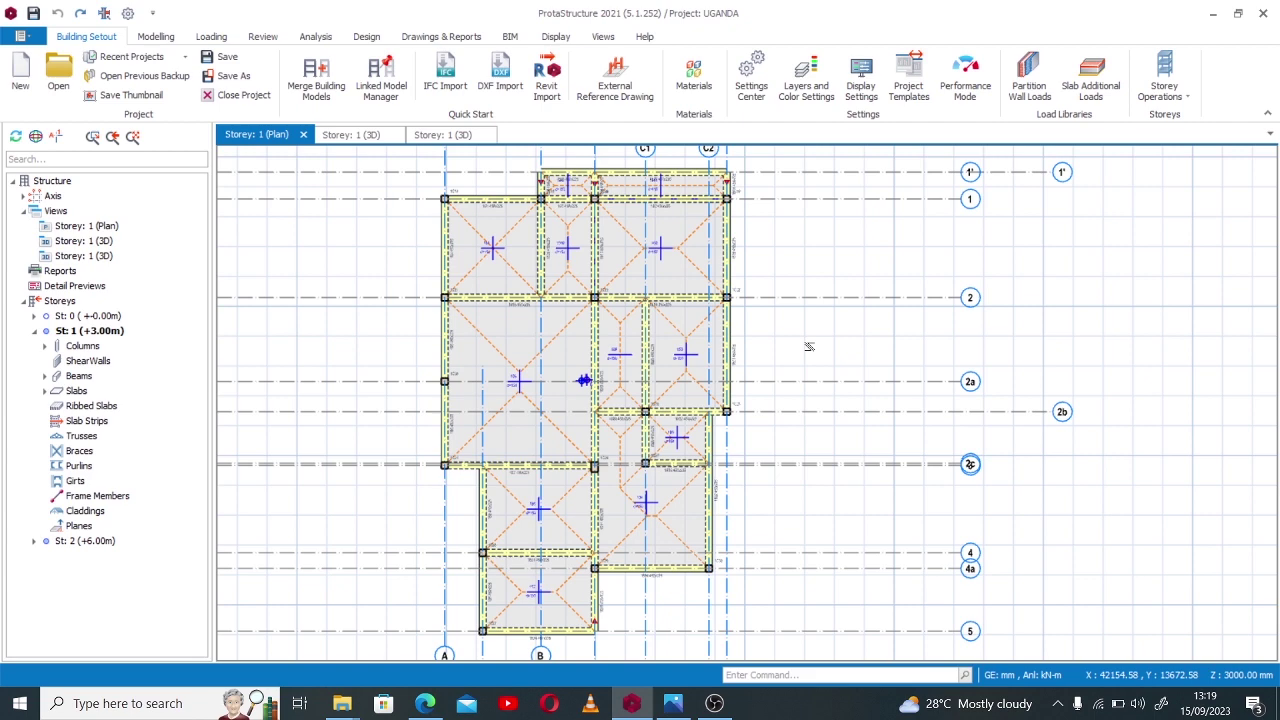
In the Storey 1 3D view, select column 1C28 and check its action list, then dismiss it.
left_click(366, 142)
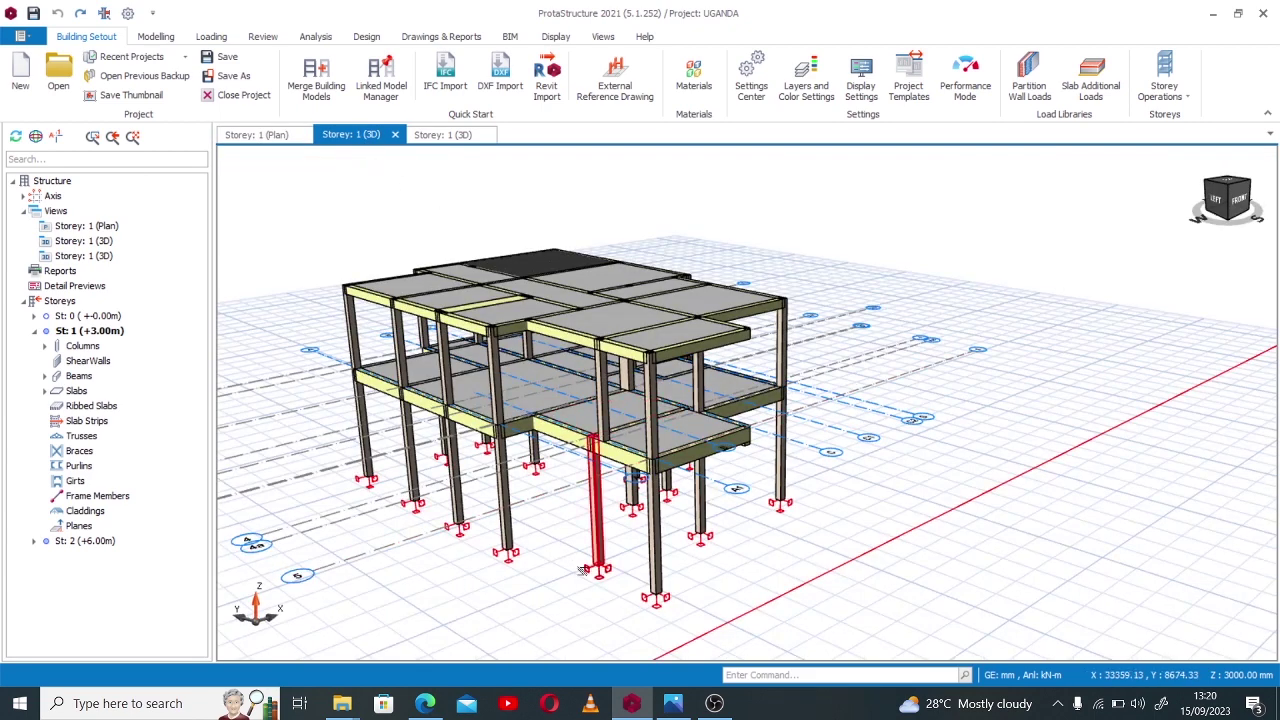
scroll(655, 460, "up", 5)
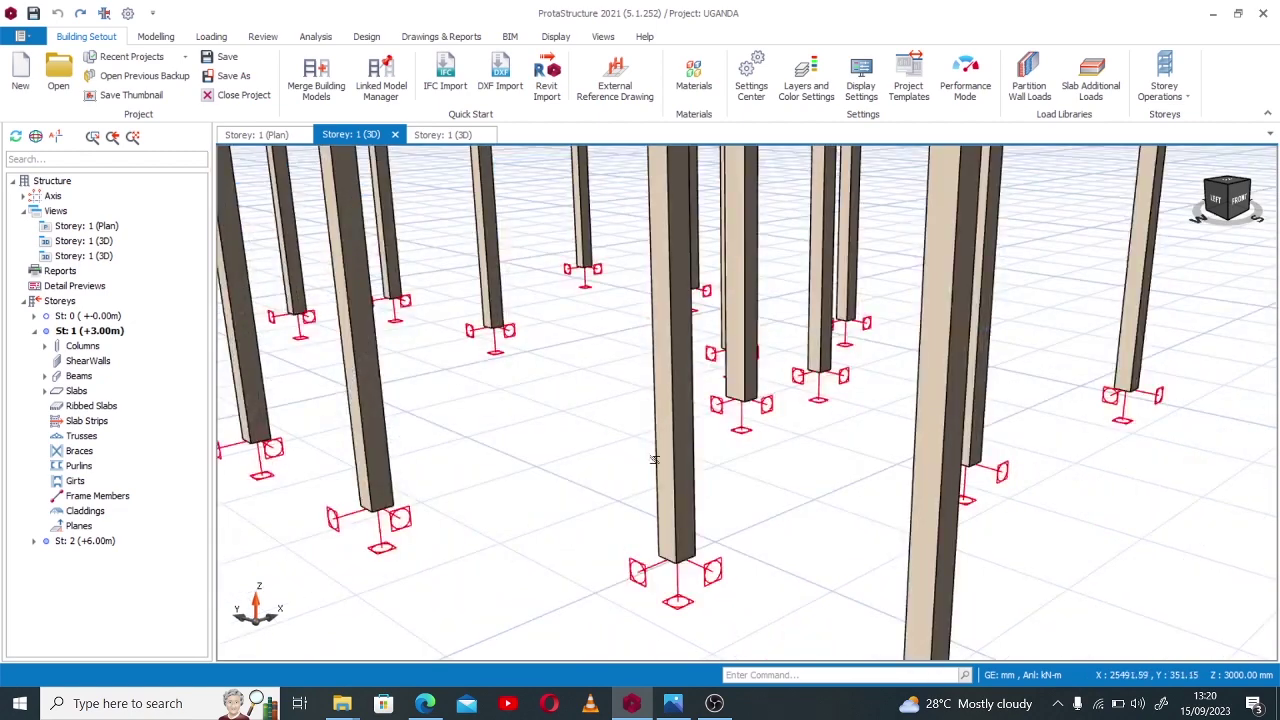
scroll(576, 516, "down", 4)
scroll(618, 509, "up", 3)
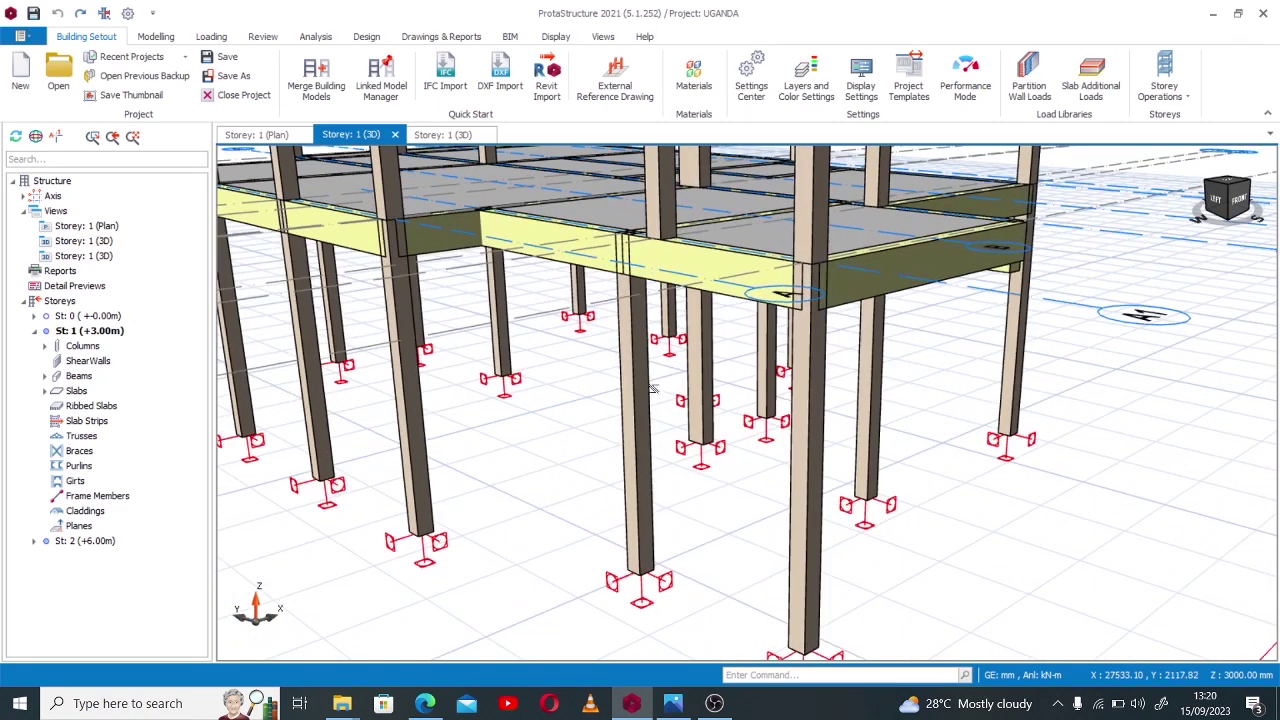
left_click(640, 400)
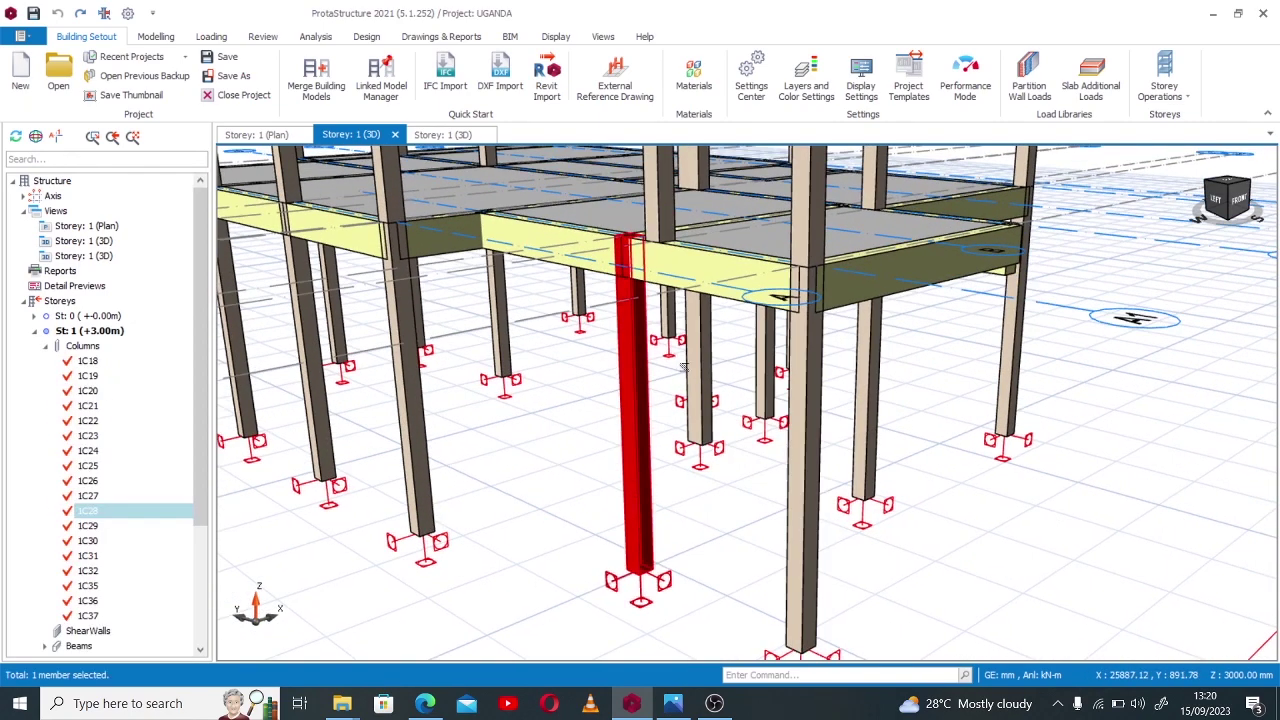
scroll(598, 498, "up", 3)
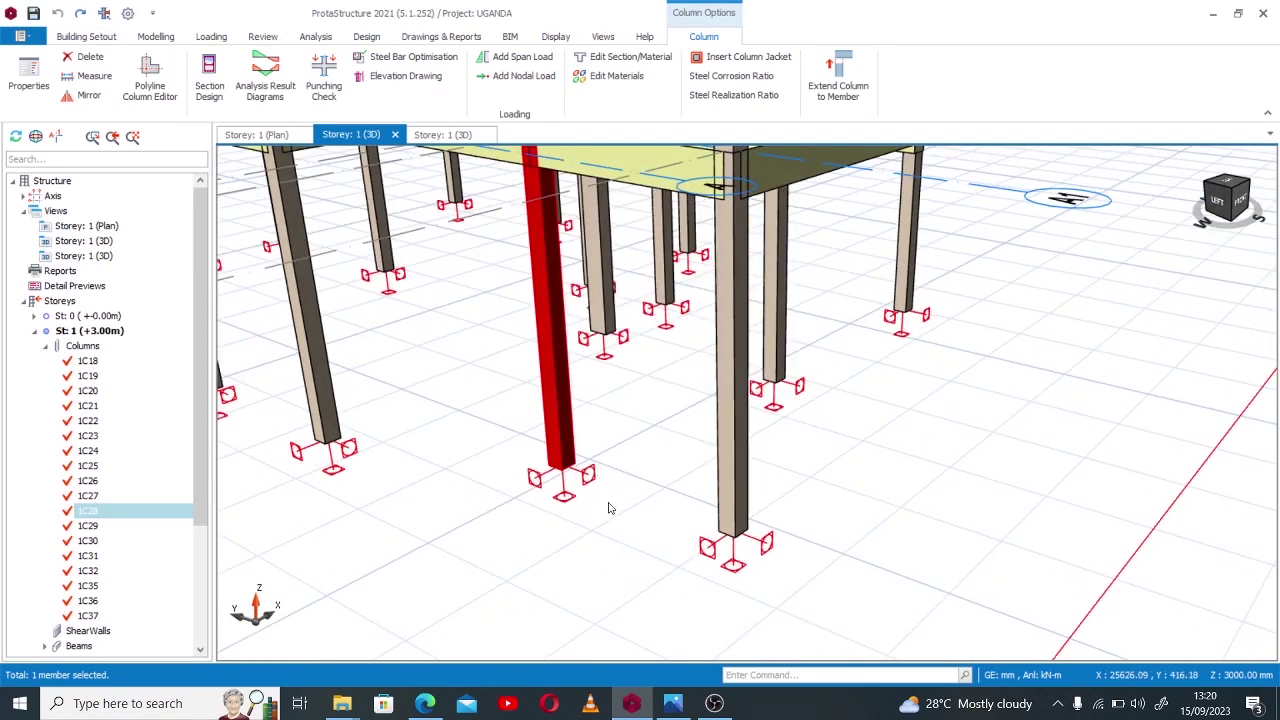
right_click(608, 508)
key("Escape")
key("Escape")
Reselect column 1C28 in the 3D model and switch to the Storey 1 plan view.
scroll(531, 500, "down", 3)
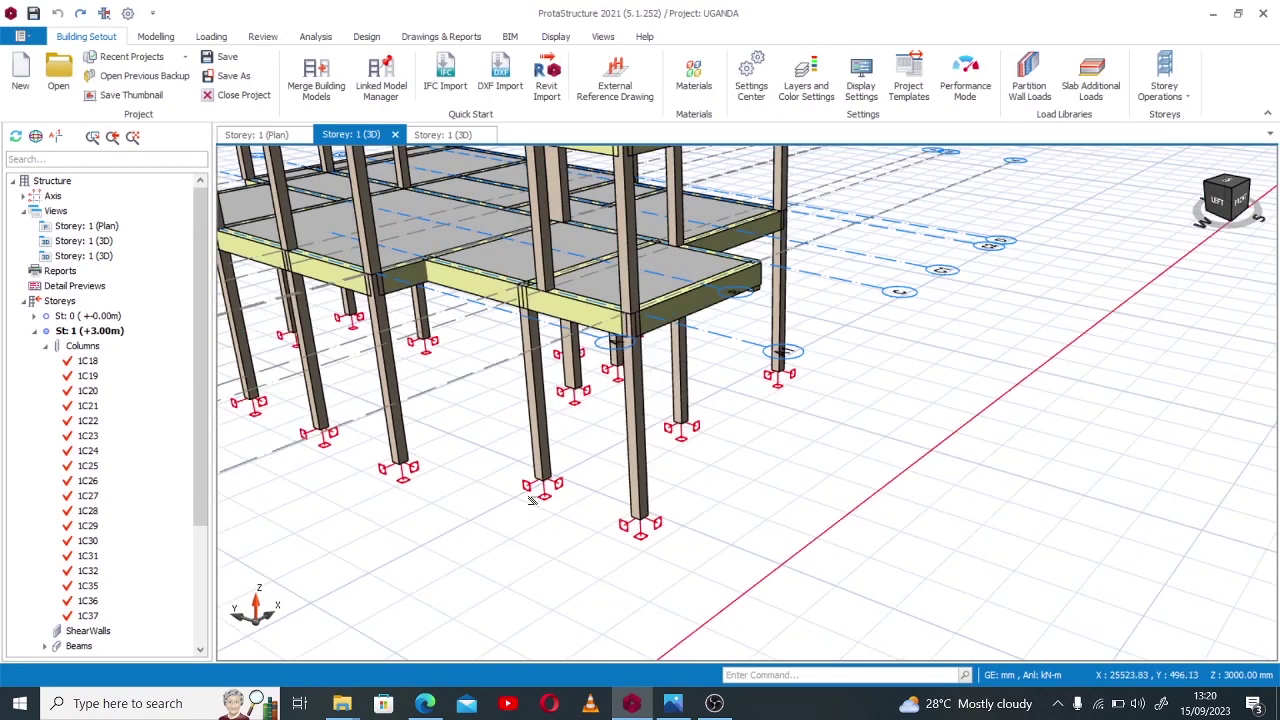
scroll(528, 414, "down", 3)
scroll(526, 380, "up", 4)
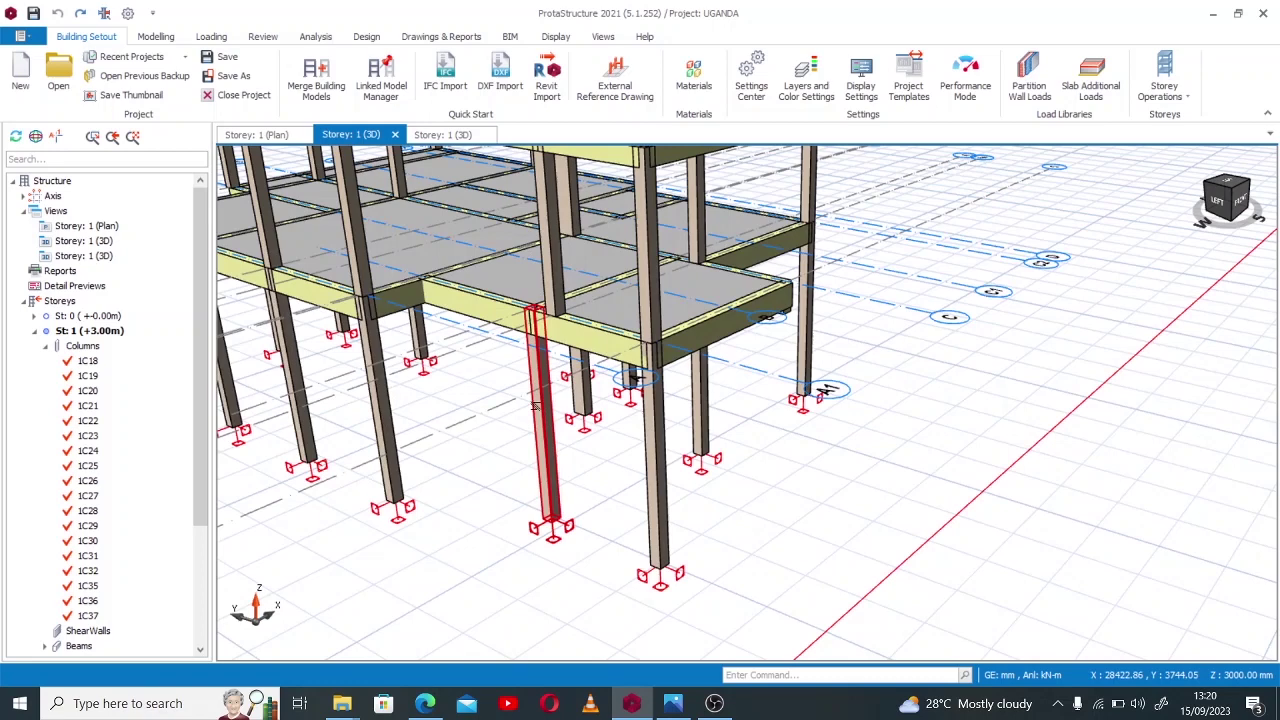
left_click(535, 405)
scroll(586, 484, "up", 2)
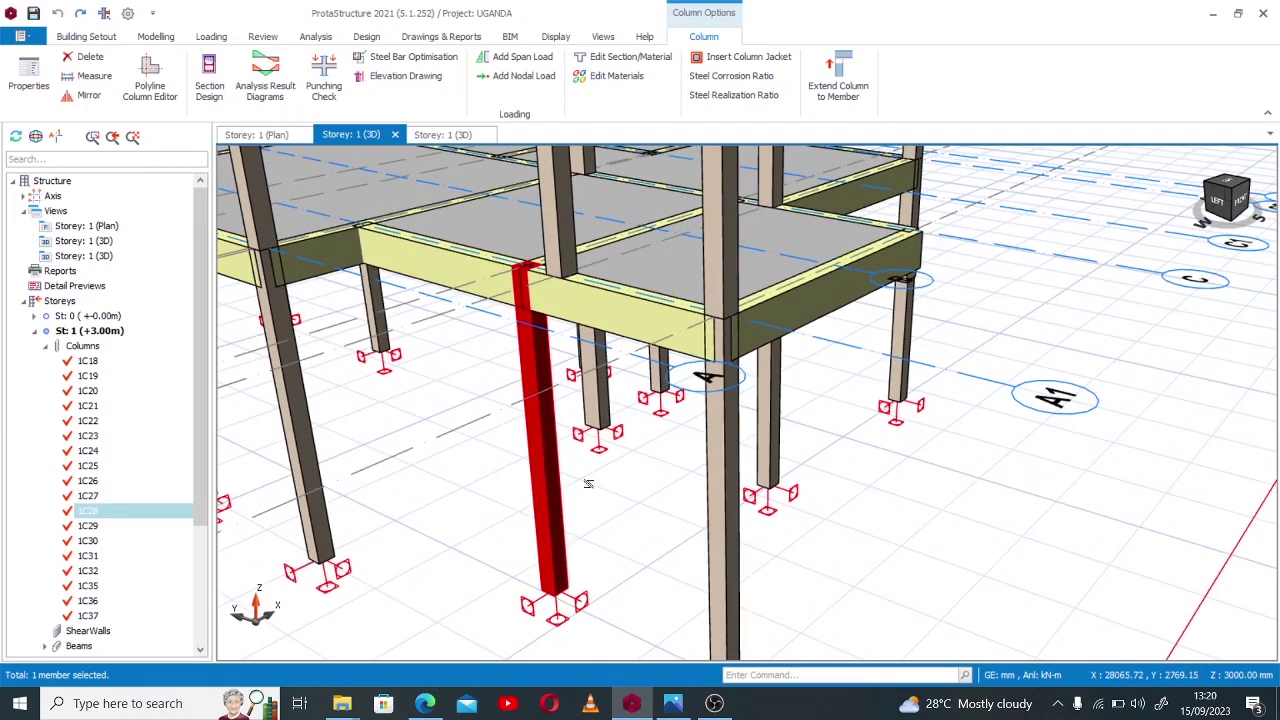
left_click(256, 134)
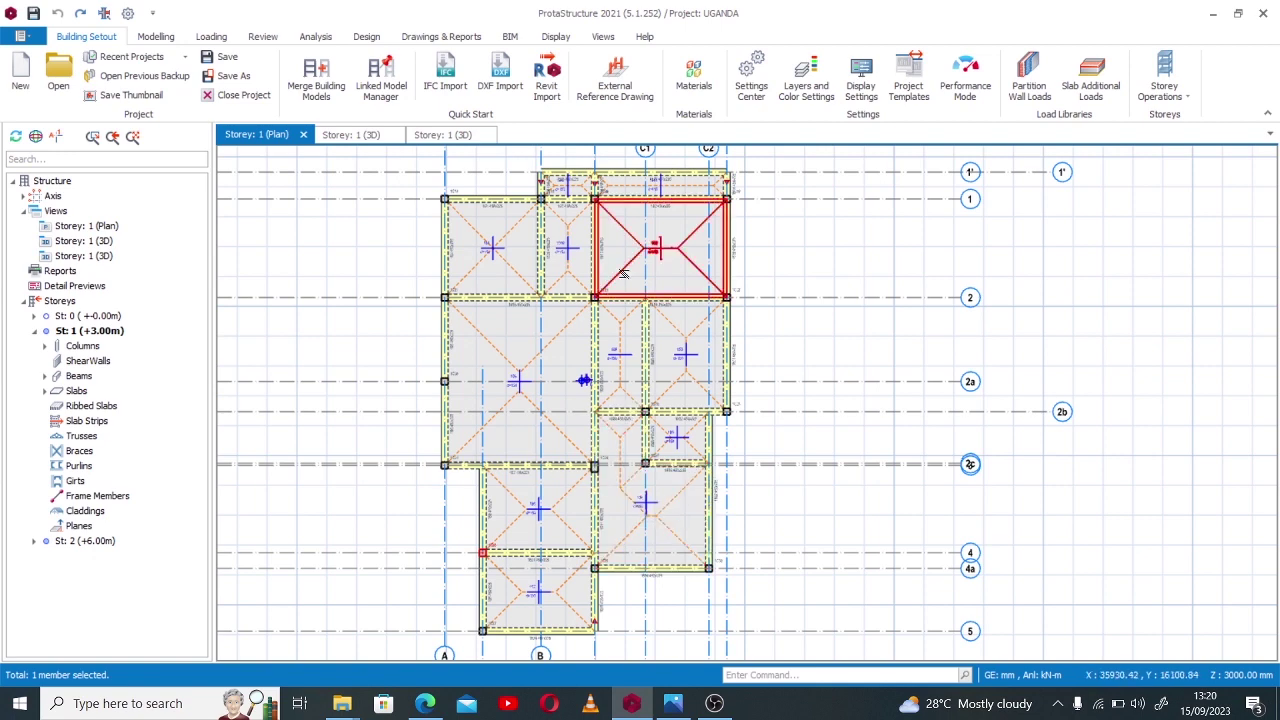
Zoom the plan onto column 1C28, select it and open its right-click action list.
scroll(600, 285, "down", 2)
scroll(568, 300, "up", 8)
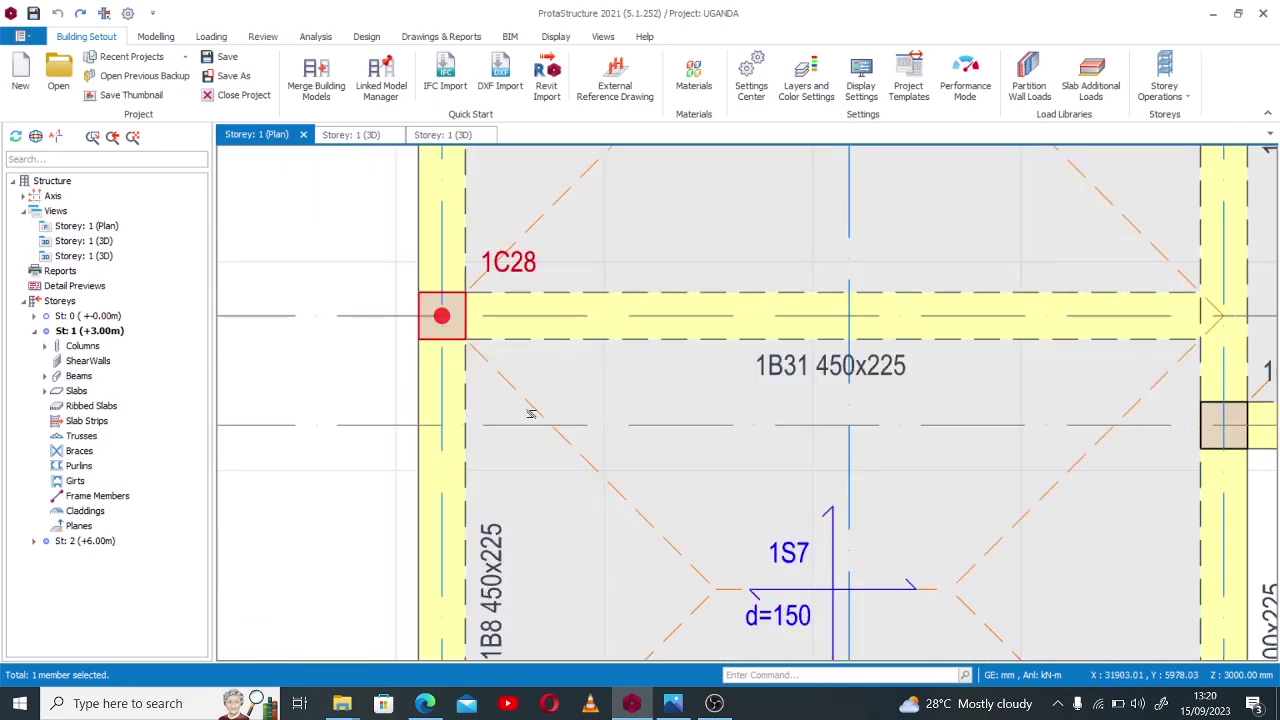
mouse_move(565, 345)
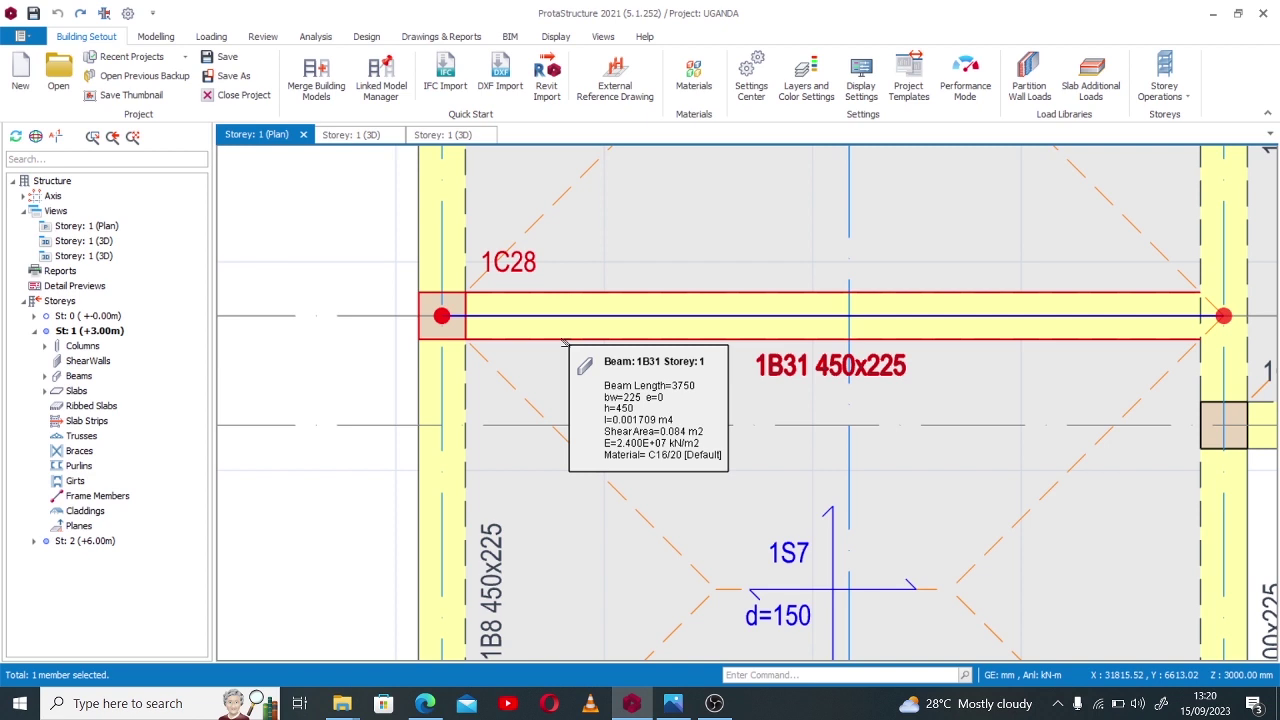
right_click(510, 276)
left_click(522, 276)
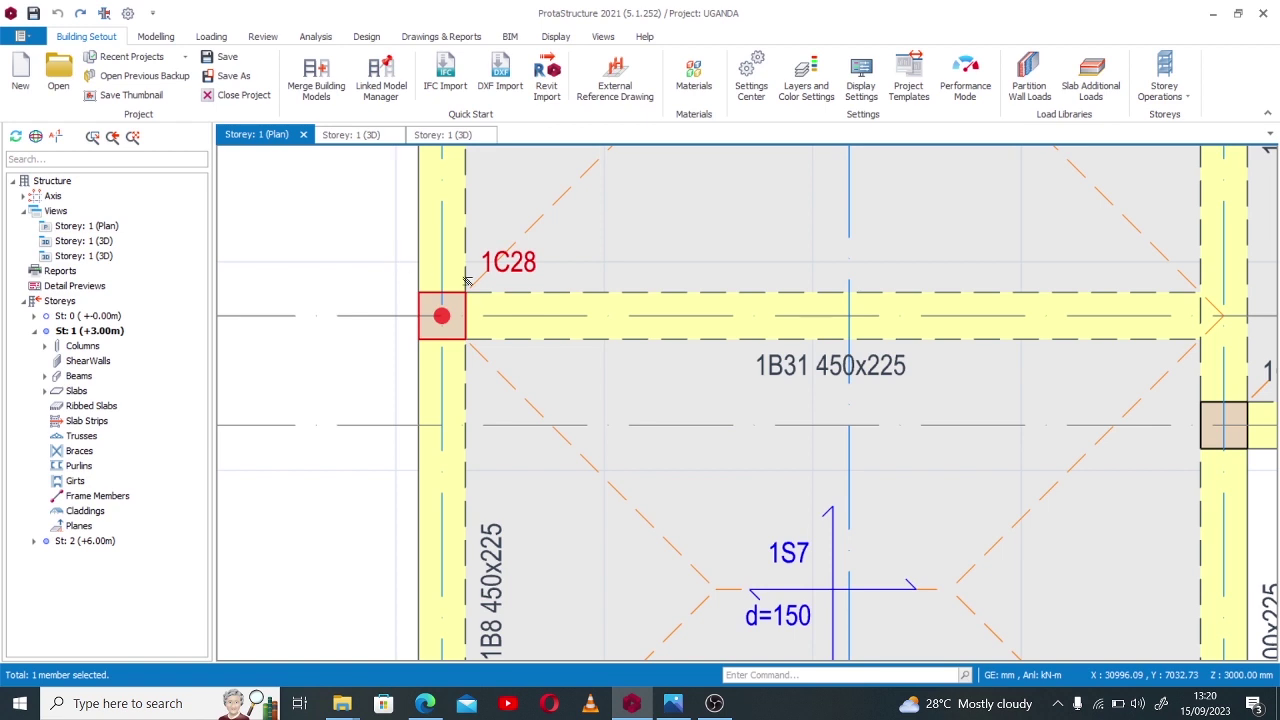
right_click(527, 270)
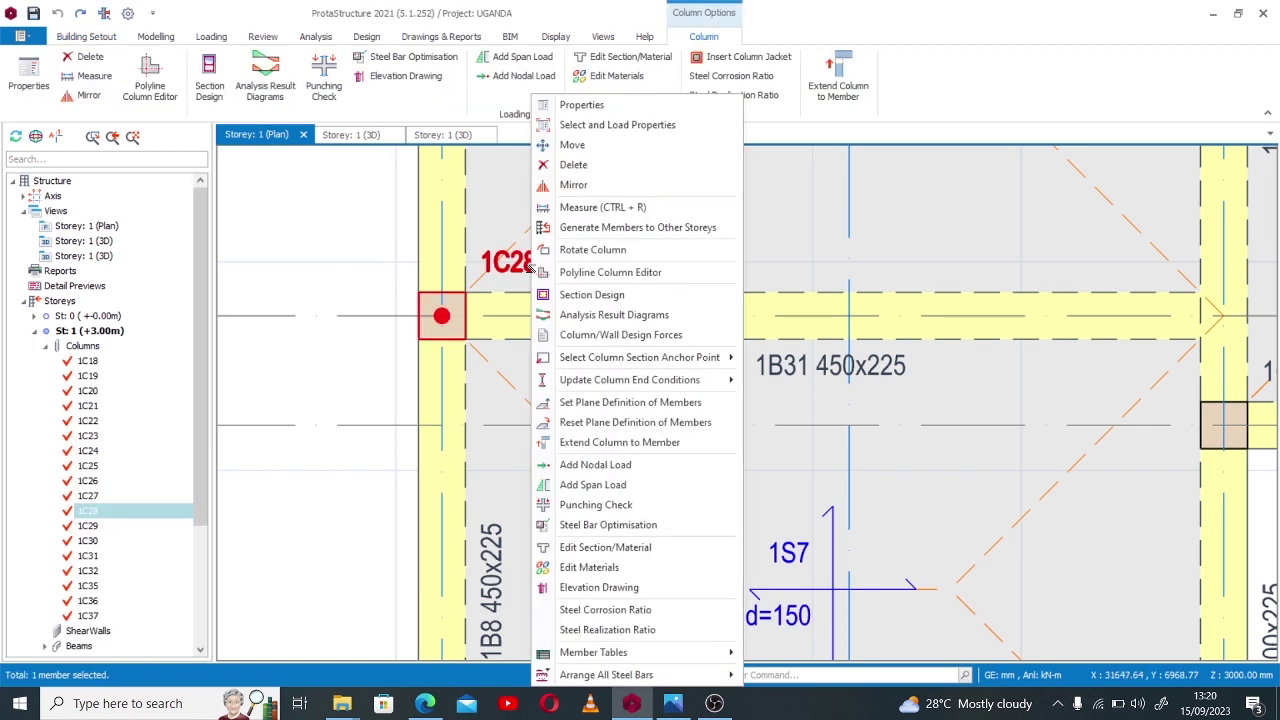
Open column 1C28's Properties and enter 0 for the e1 eccentricity.
left_click(600, 105)
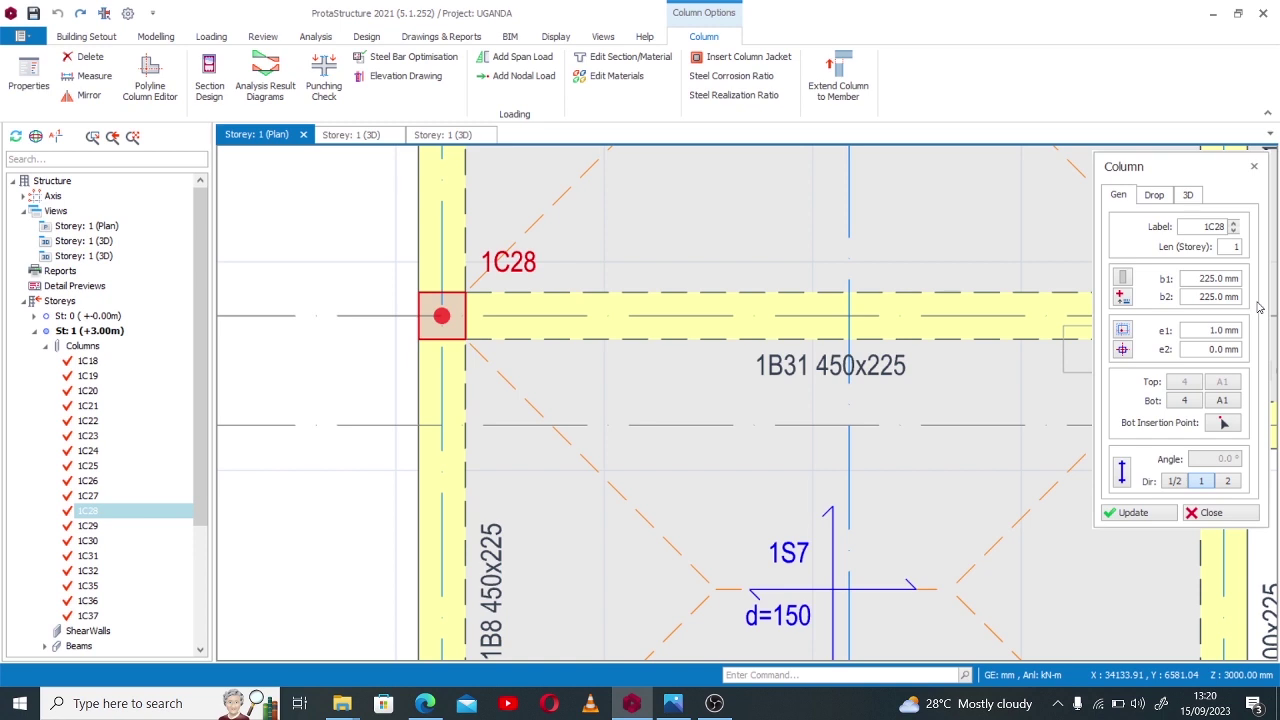
left_click(1203, 330)
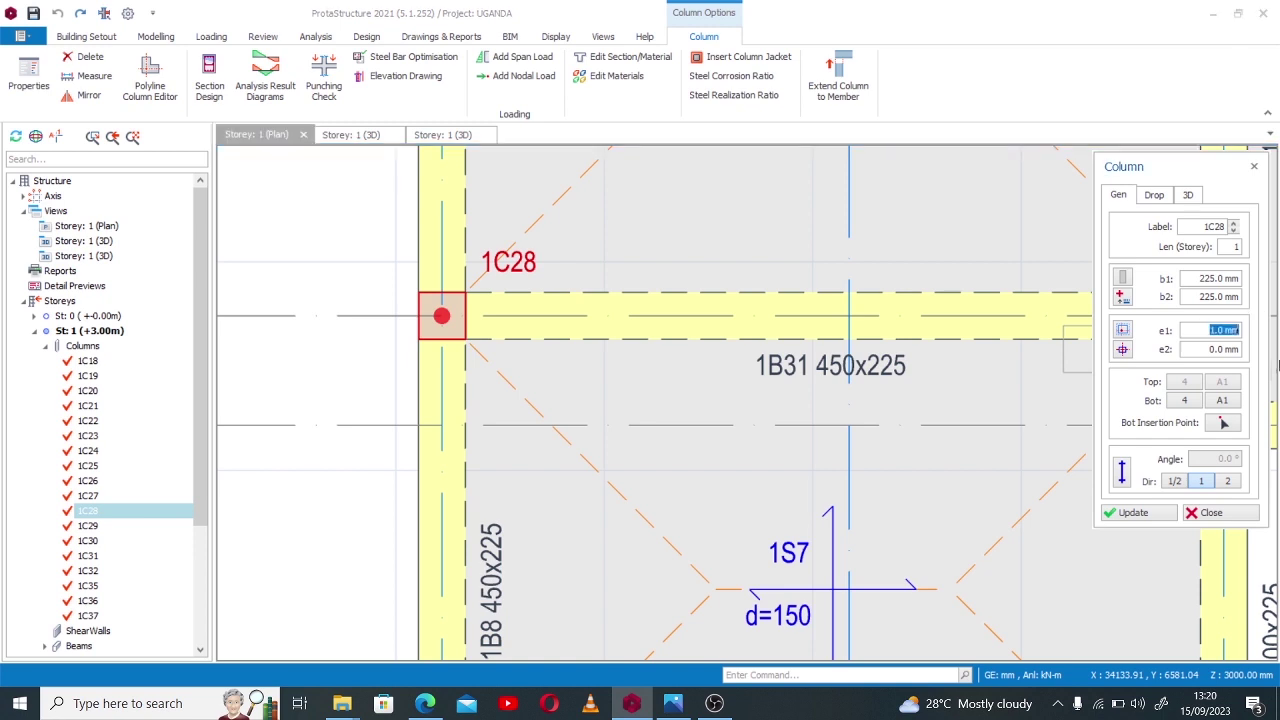
type("0")
left_click(1226, 297)
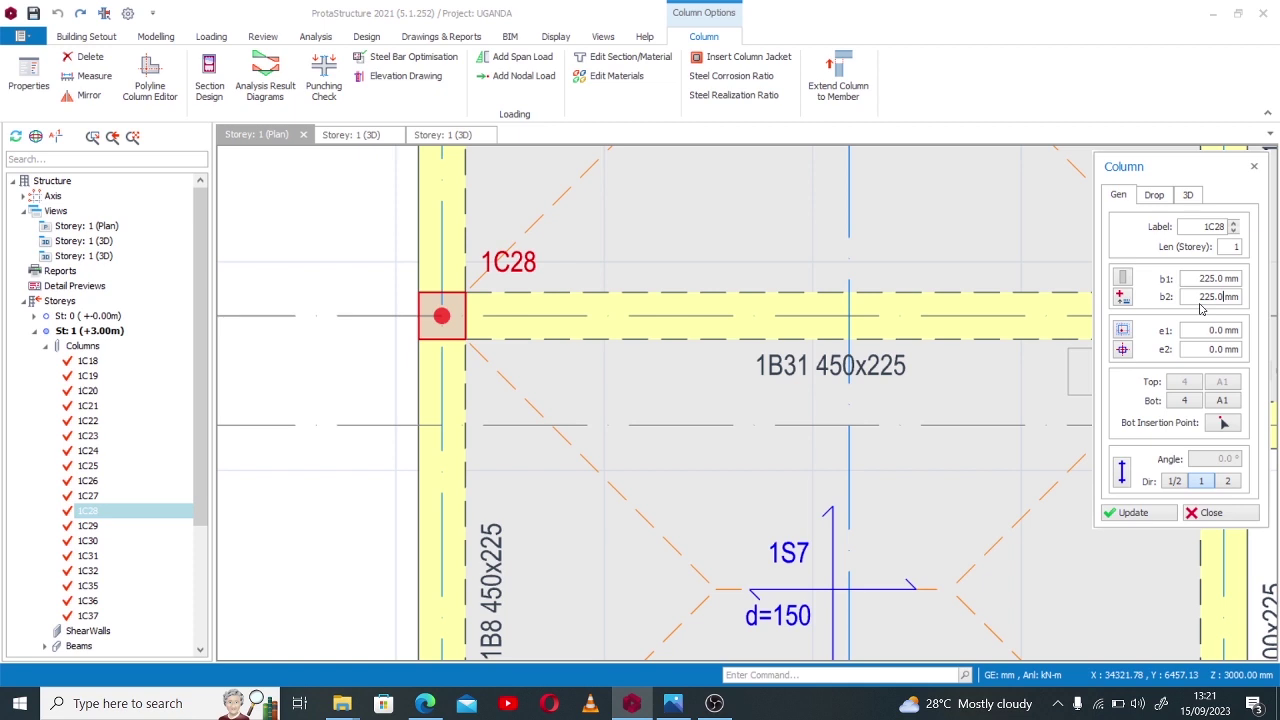
Set column 1C28's b1 to 300 and clear b2 to 0, then apply with Update.
left_click_drag(1200, 279, 1240, 279)
type("300")
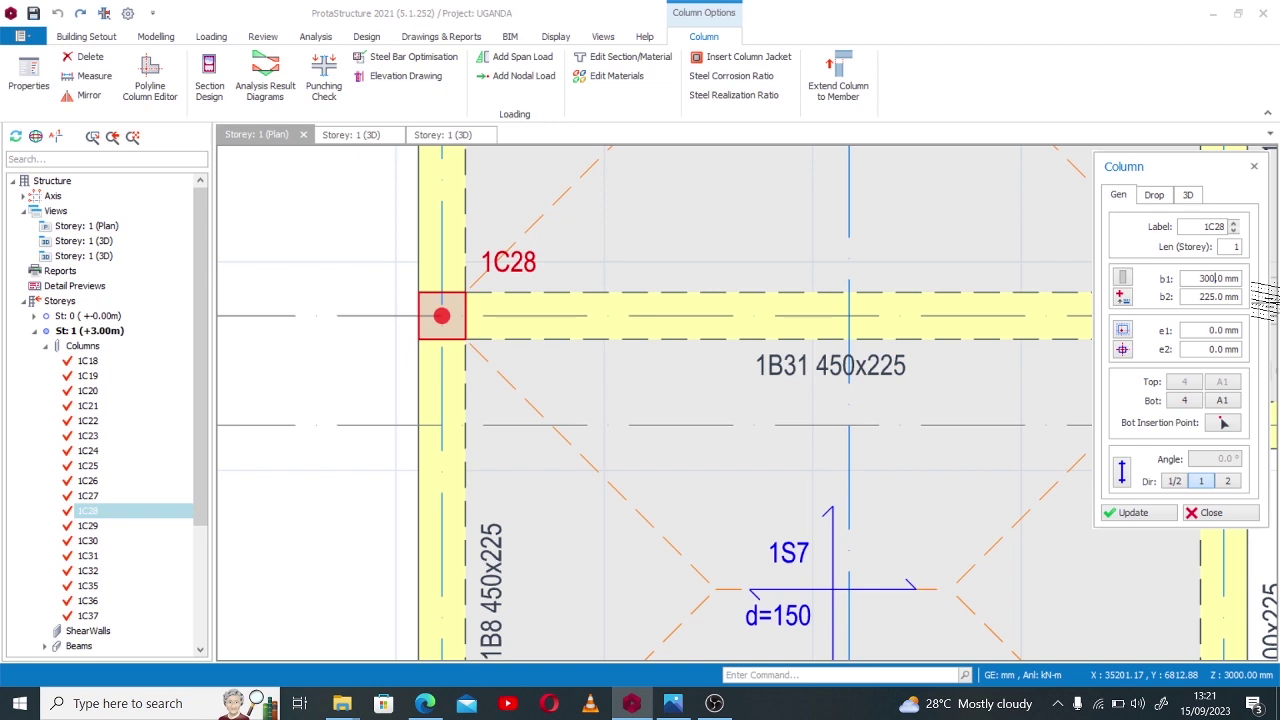
left_click(1242, 297)
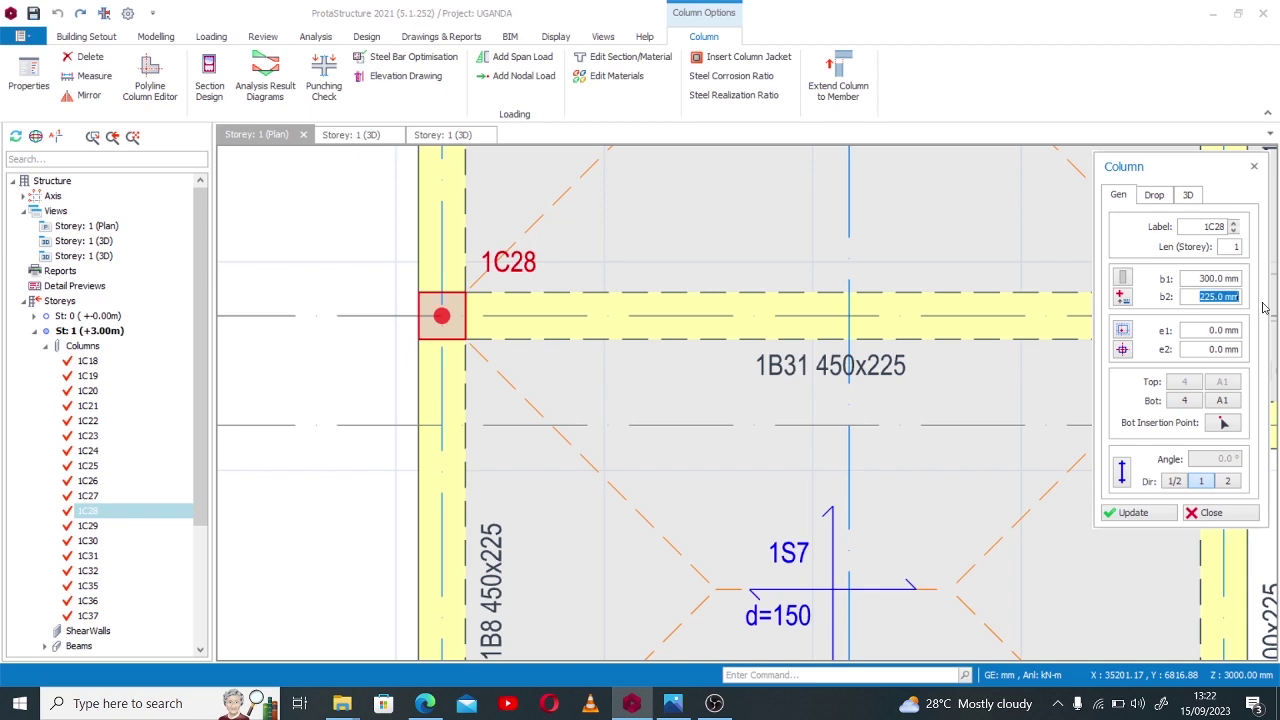
key("BackSpace")
left_click(1133, 512)
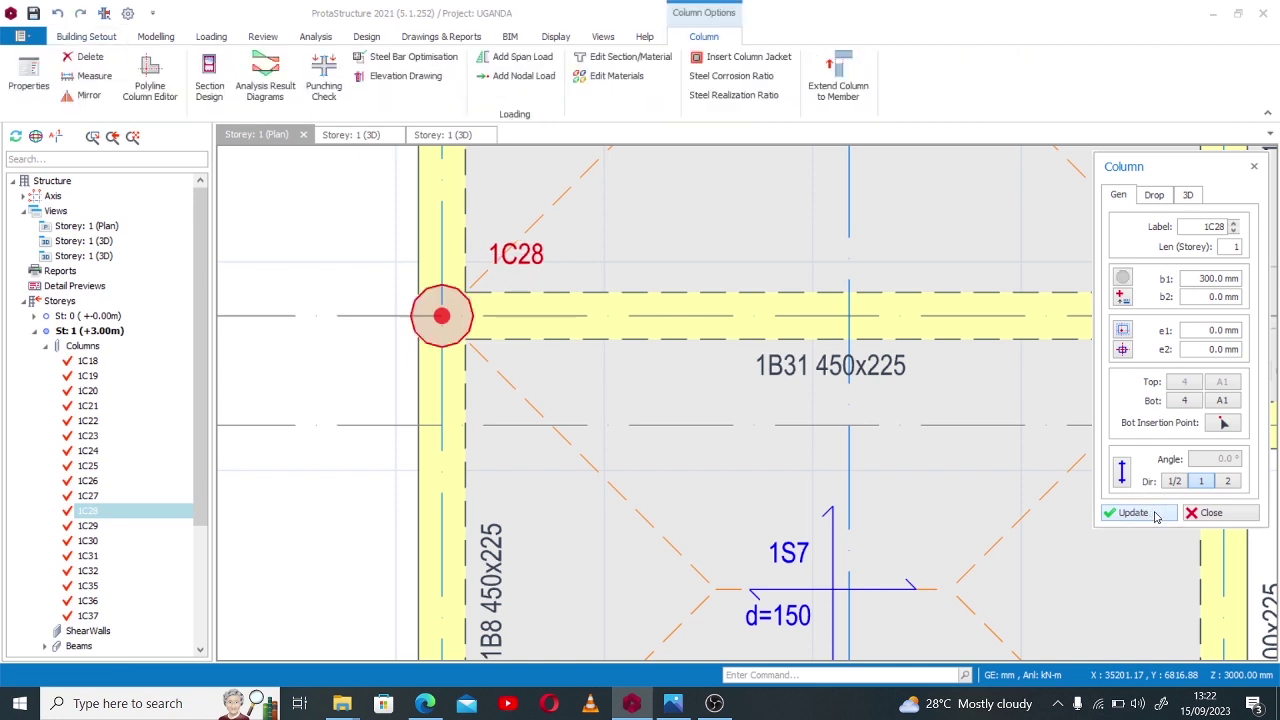
Close column 1C28's properties panel and clear the selection.
left_click(1253, 168)
left_click(386, 250)
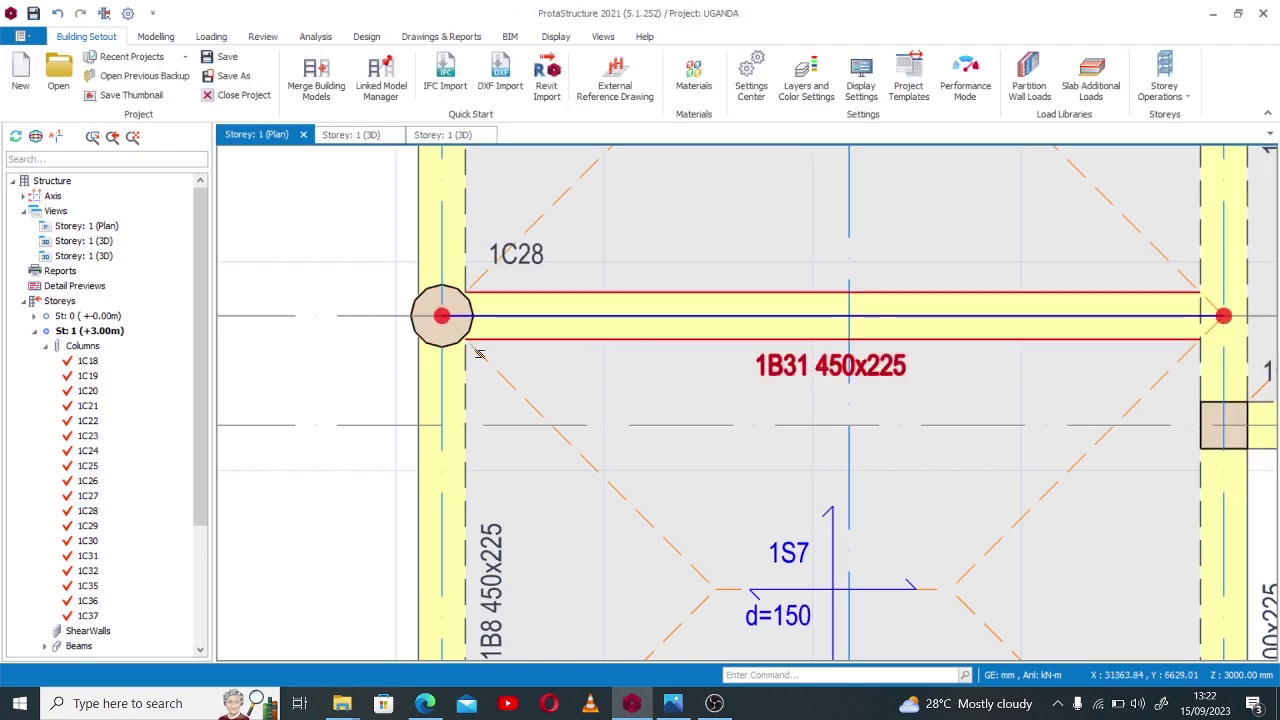
scroll(480, 353, "down", 3)
Show the Storey 1 3D view and orbit around the new cylindrical column 1C28.
left_click(368, 135)
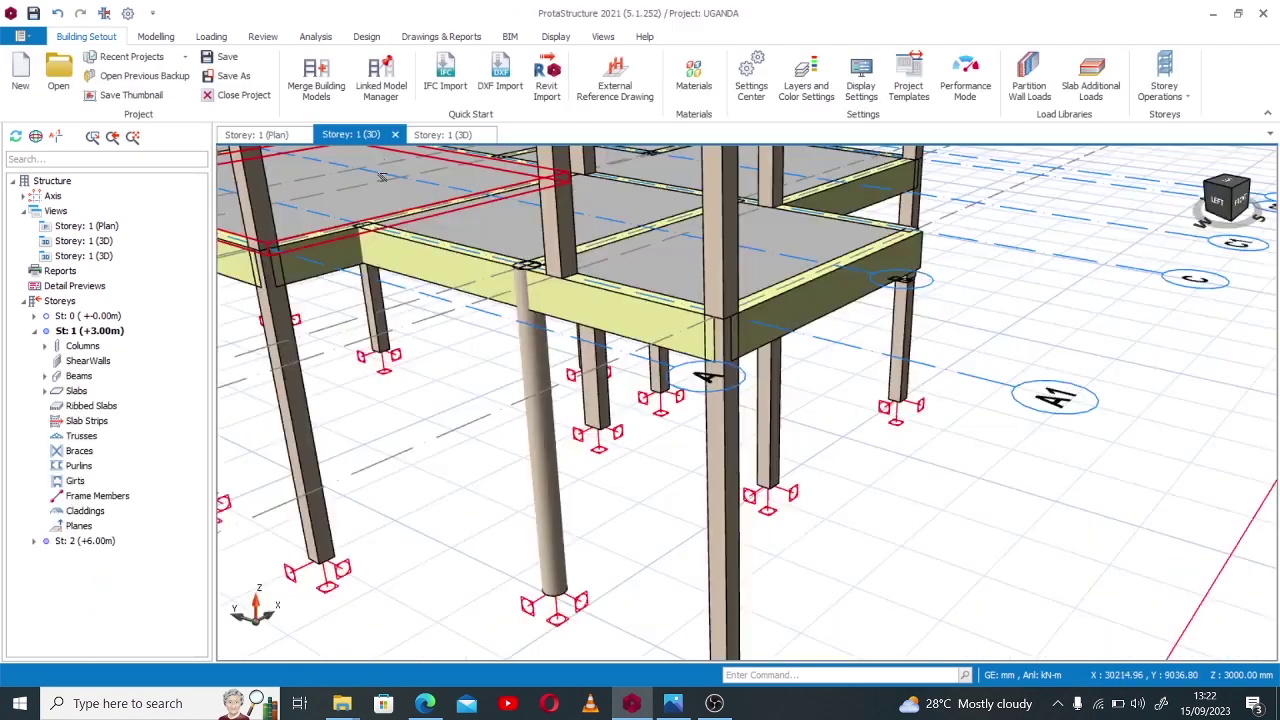
scroll(600, 450, "down", 4)
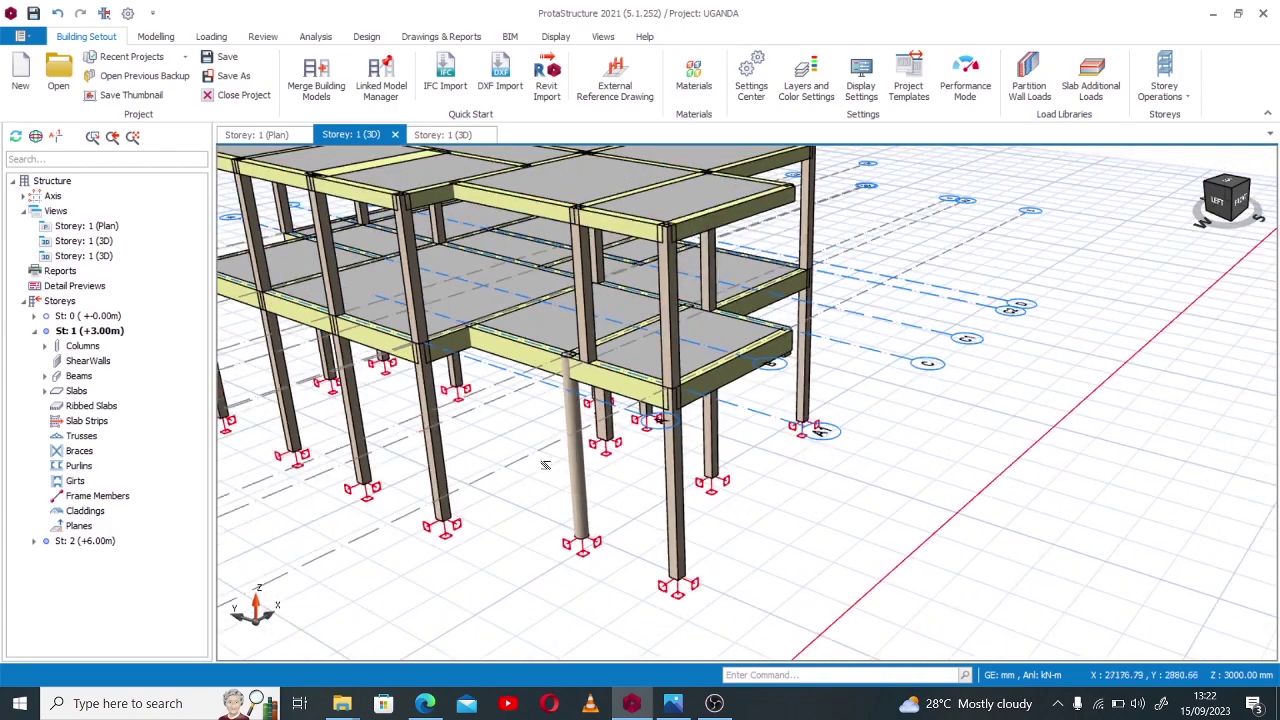
middle_click_drag(545, 465, 575, 455)
scroll(581, 457, "up", 2)
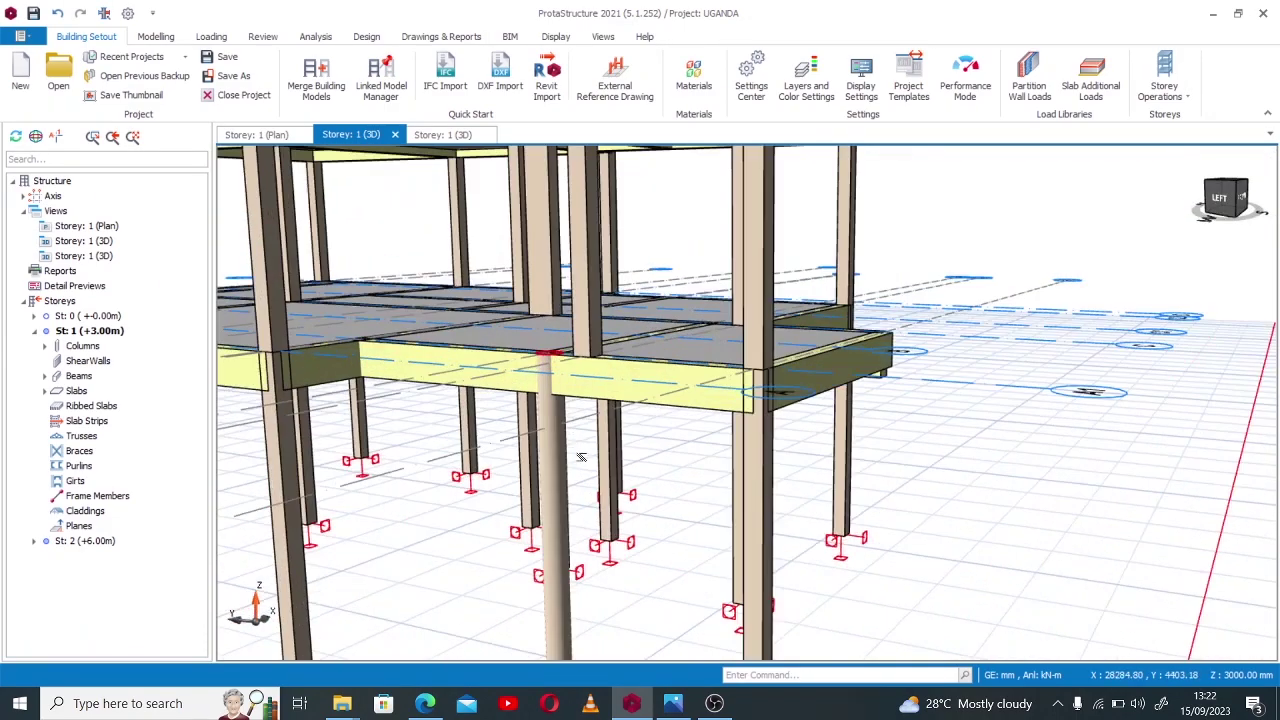
scroll(581, 457, "down", 3)
scroll(590, 520, "up", 4)
middle_click_drag(590, 530, 577, 586)
right_click(578, 585)
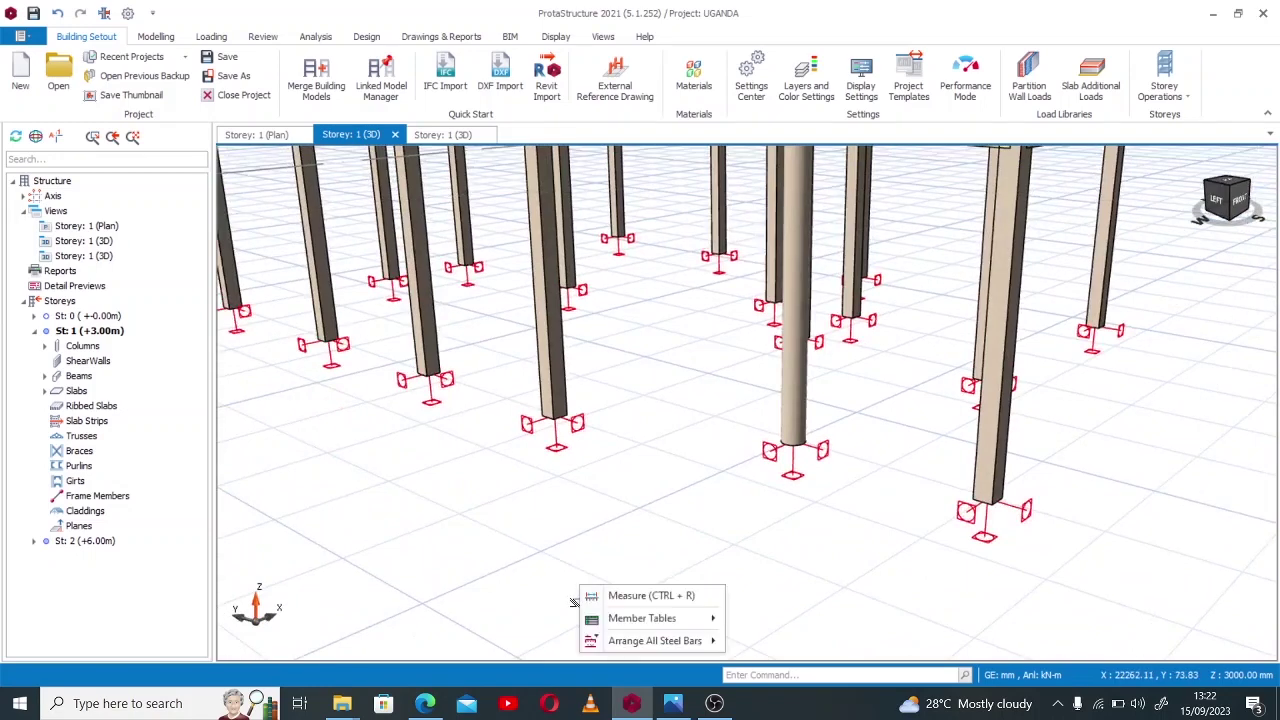
left_click(654, 498)
scroll(643, 534, "down", 3)
scroll(782, 316, "up", 3)
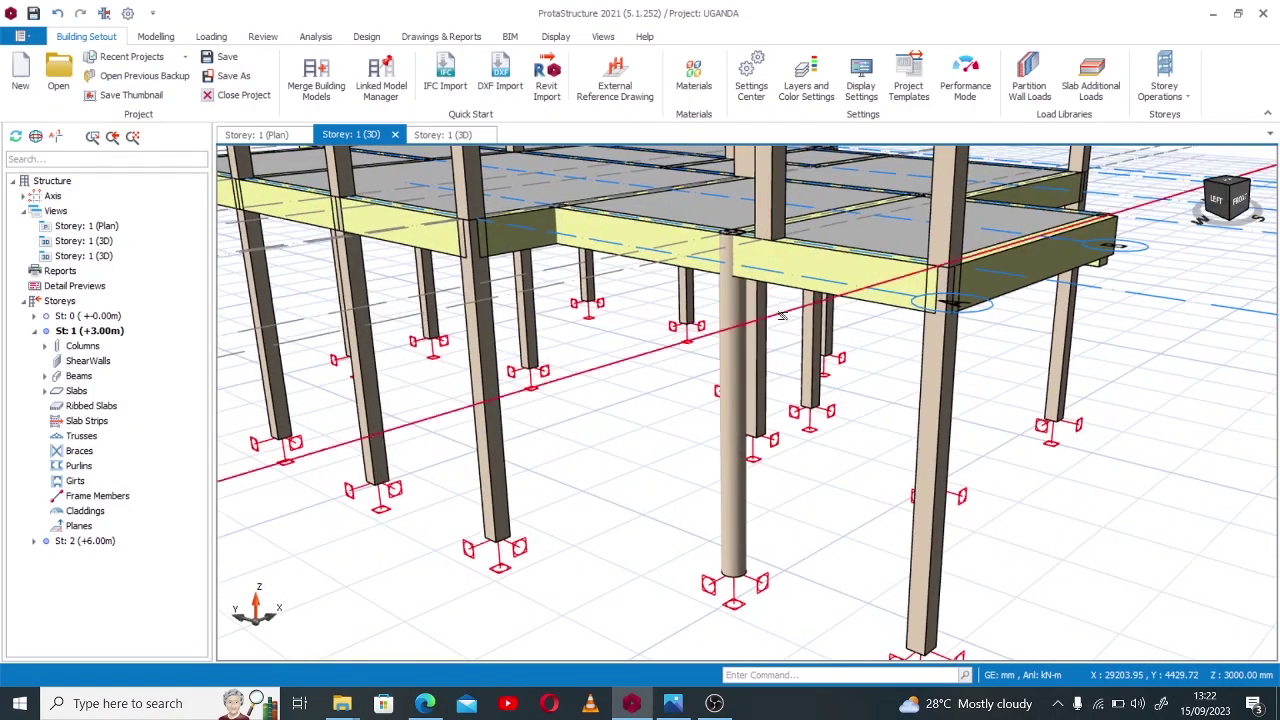
middle_click_drag(745, 390, 715, 430)
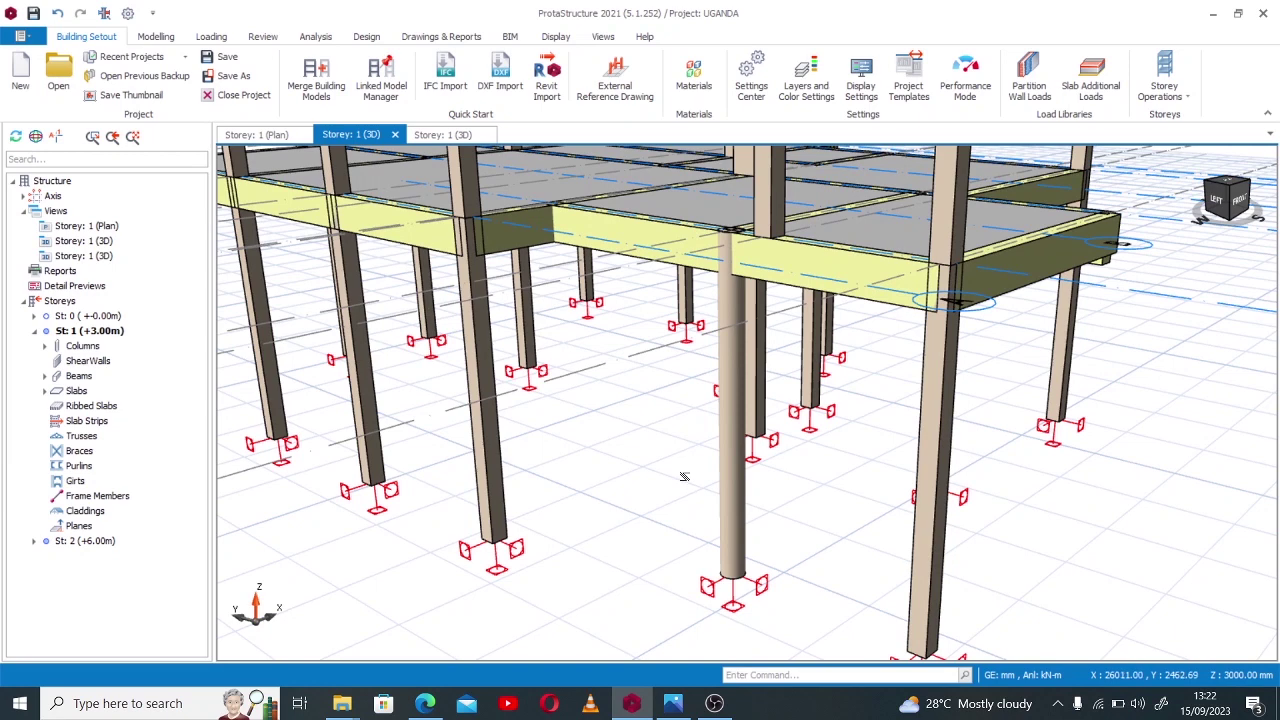